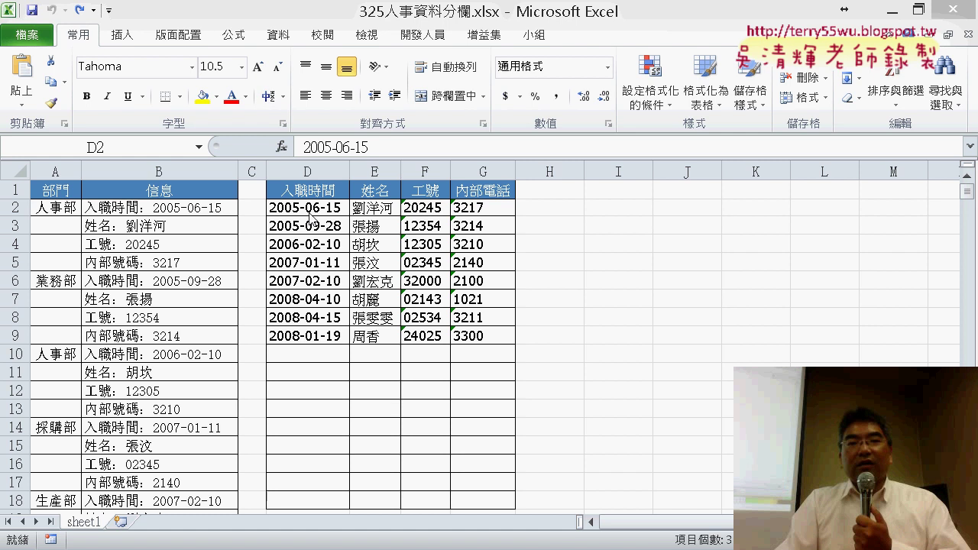
Step: Clear the extracted values from D2:G9, then paste them back
drag(310, 218, 480, 337)
drag(309, 218, 480, 337)
key(ctrl+c)
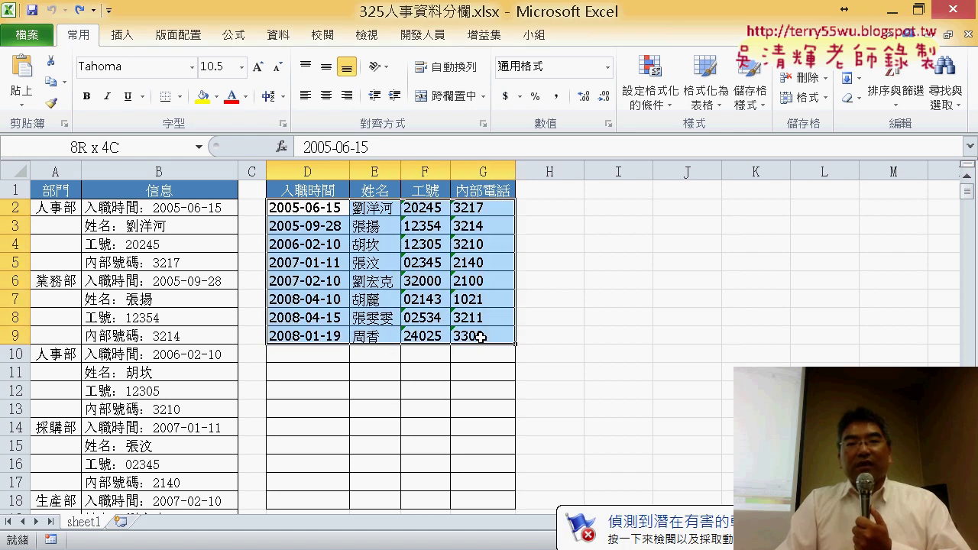
key(Delete)
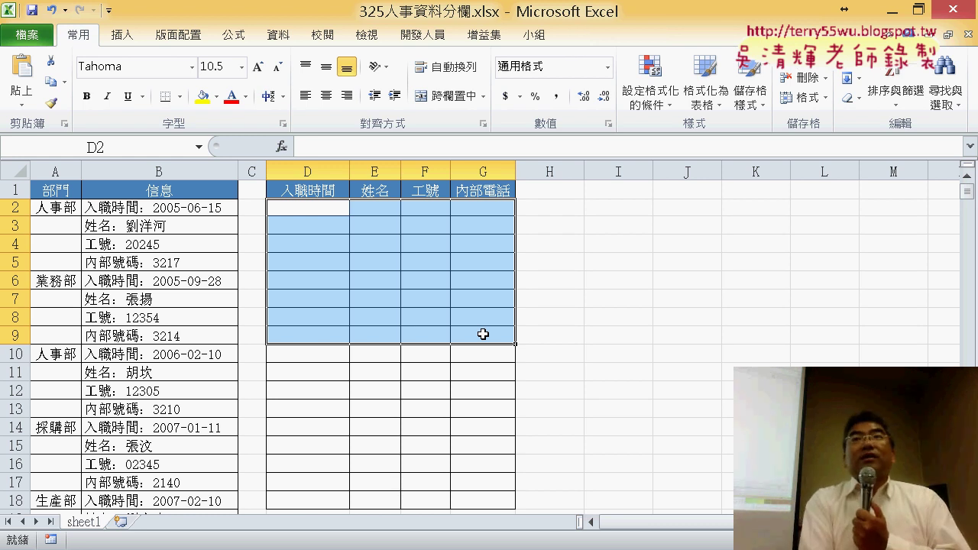
key(ctrl+v)
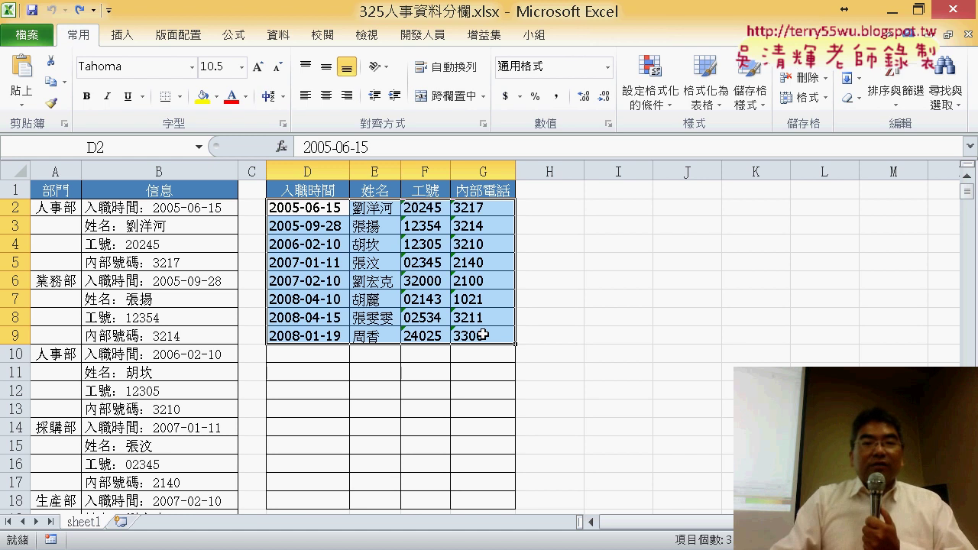
Step: Compare the records in B2:B5 with the extracted date, name, ID and extension in D2:G2
click(179, 208)
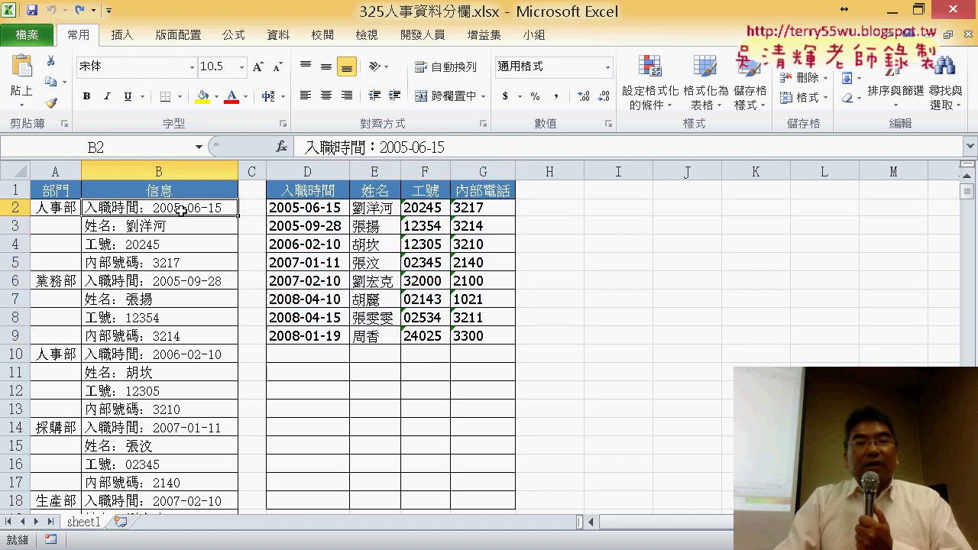
click(289, 211)
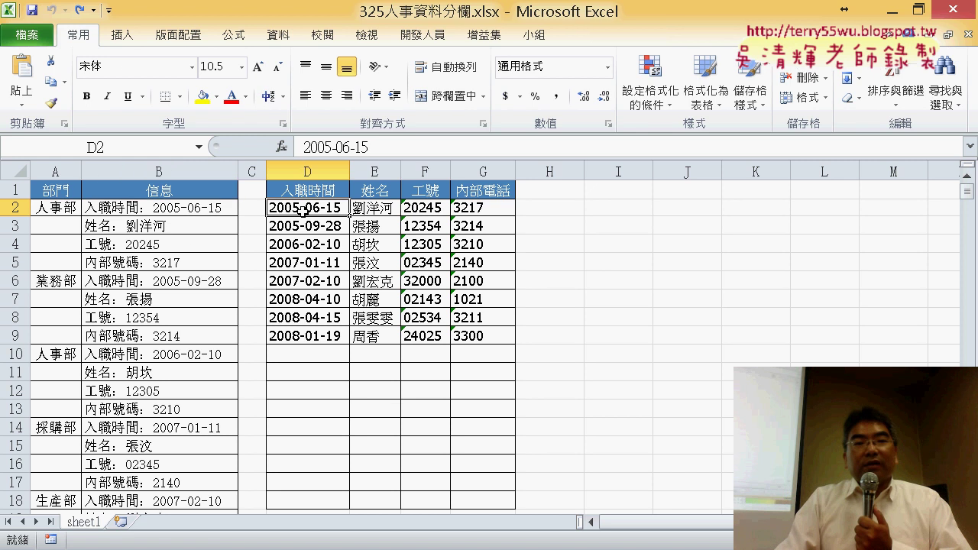
click(136, 229)
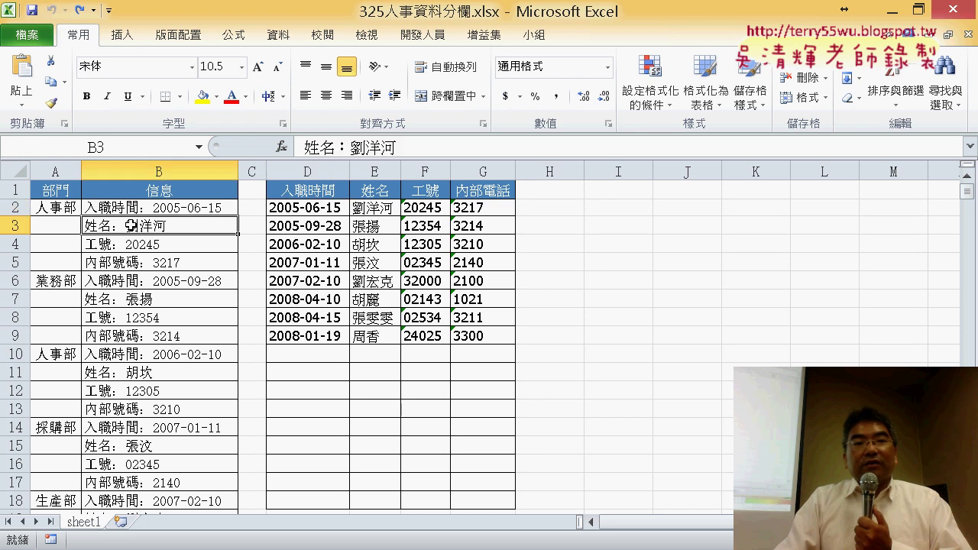
click(369, 209)
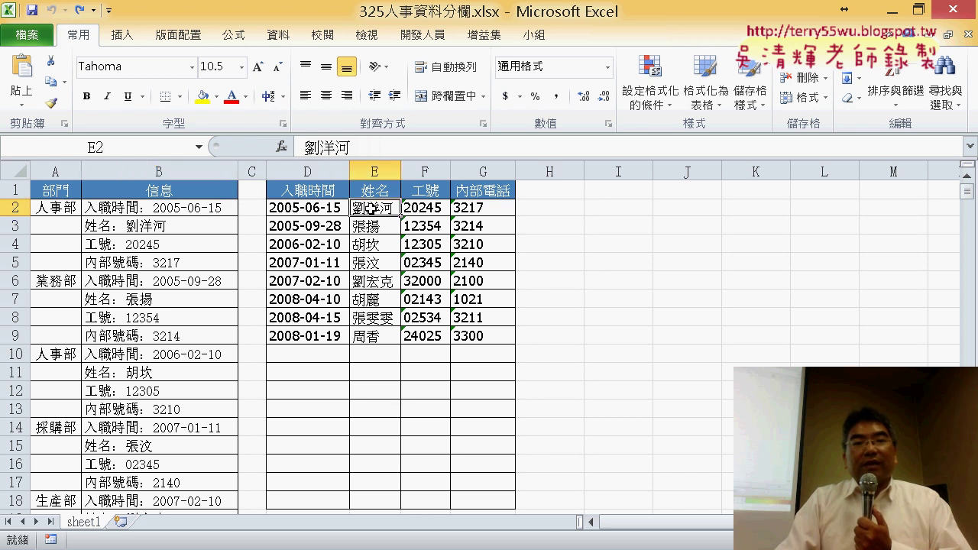
click(144, 247)
click(436, 207)
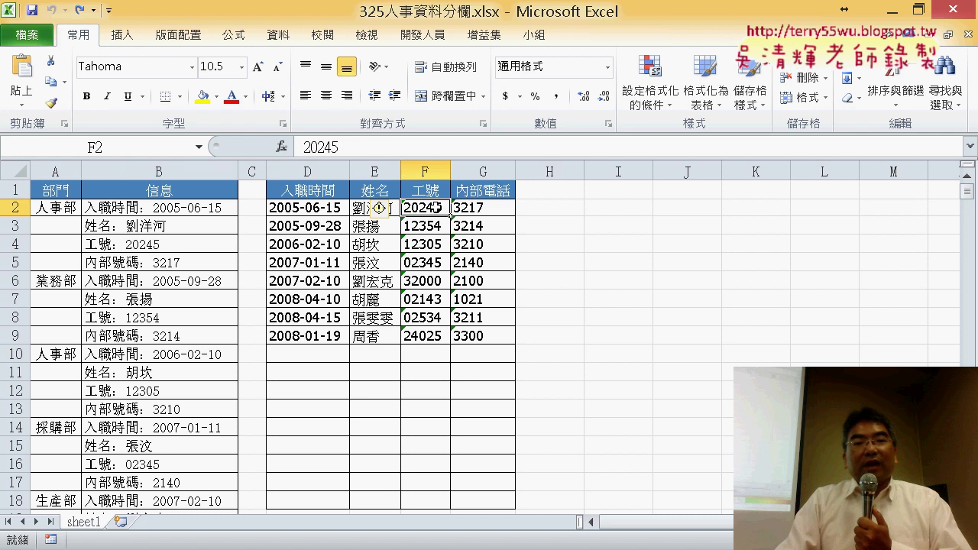
click(153, 264)
click(488, 208)
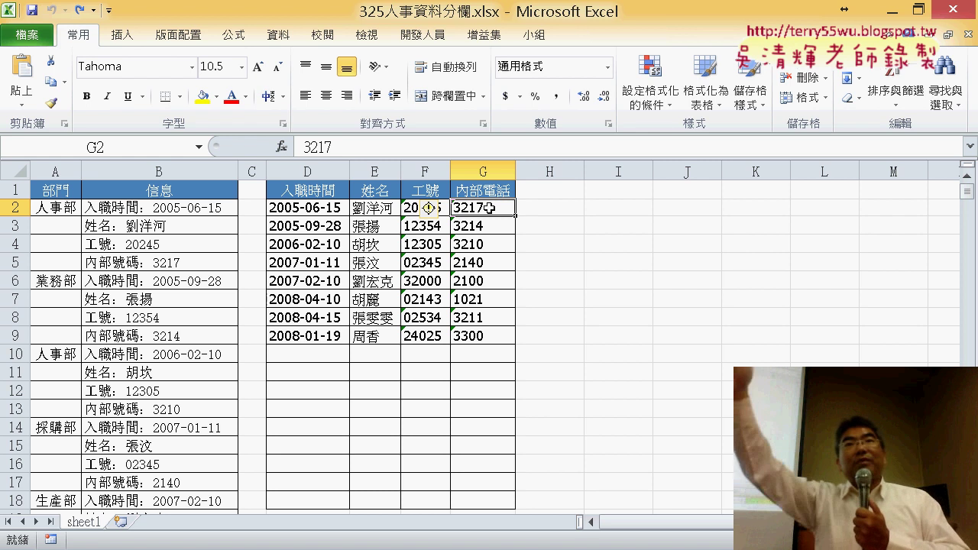
click(168, 211)
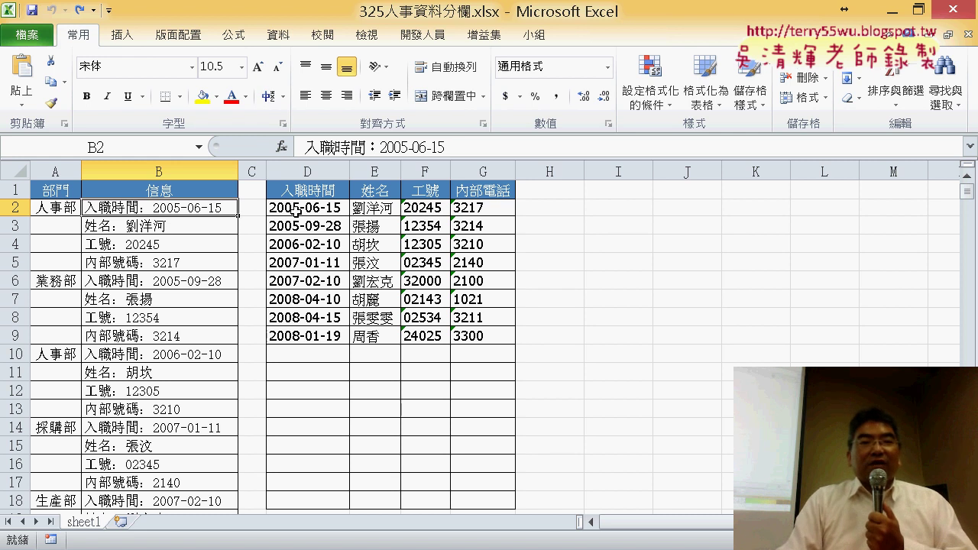
Step: Clear D2:G9 again so only the four headers remain, and select D2
drag(297, 212, 485, 326)
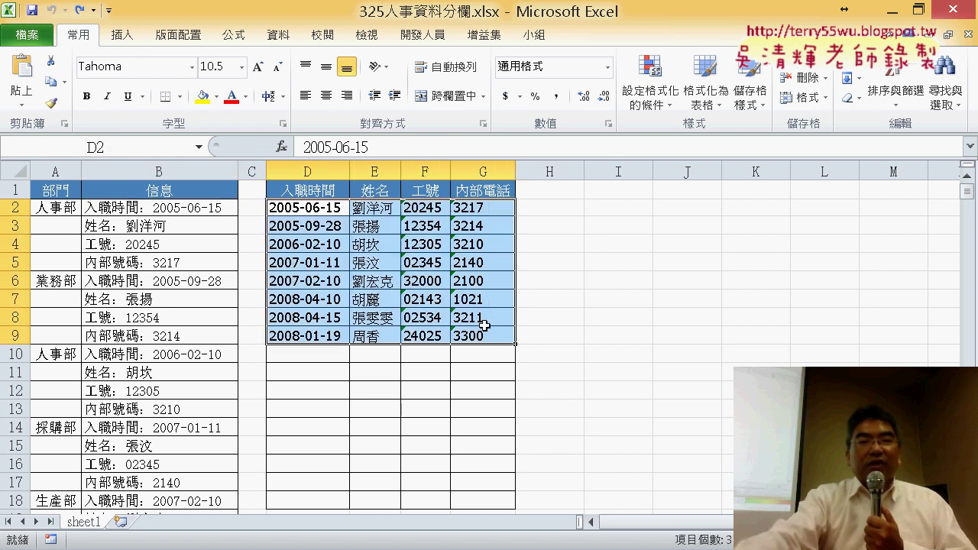
key(Delete)
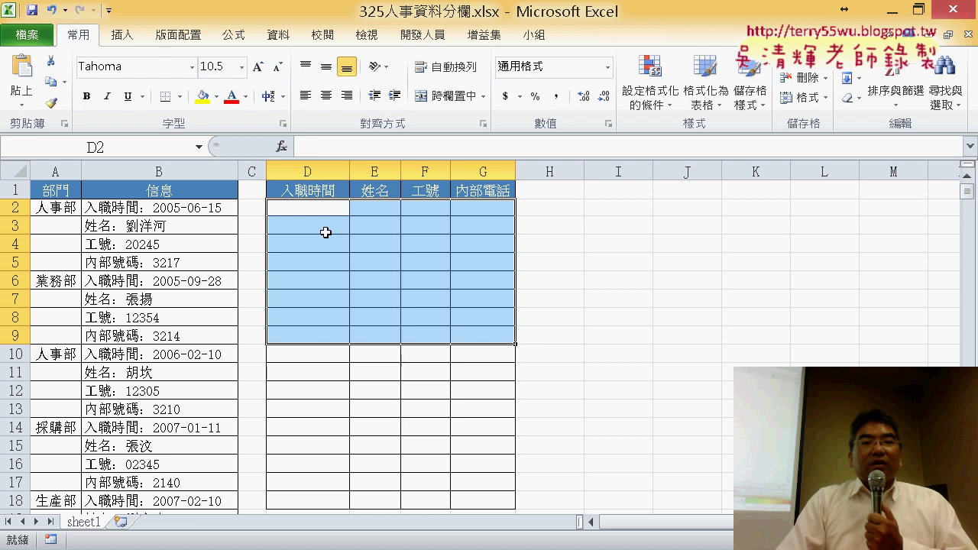
click(316, 208)
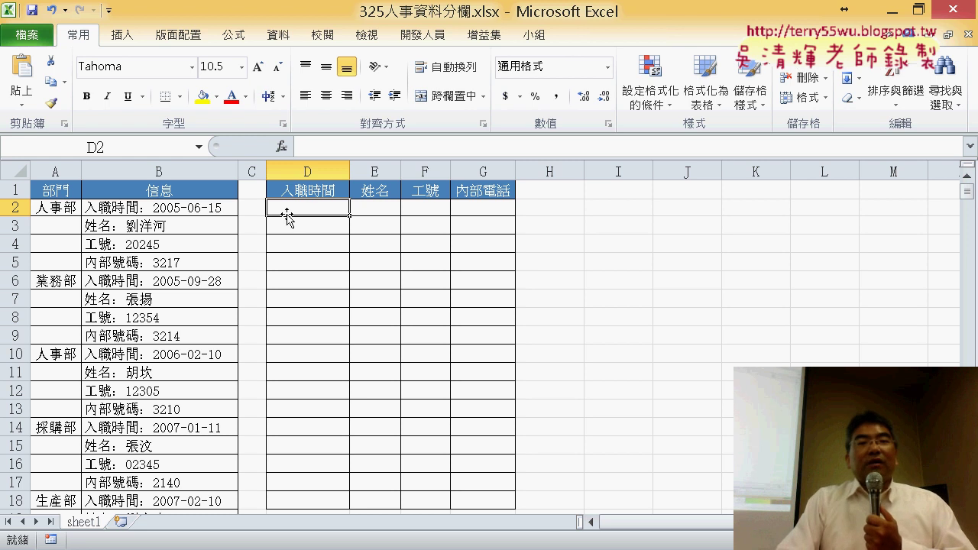
Step: Insert the array form of INDEX from the 檢視與參照 category into D2
click(282, 146)
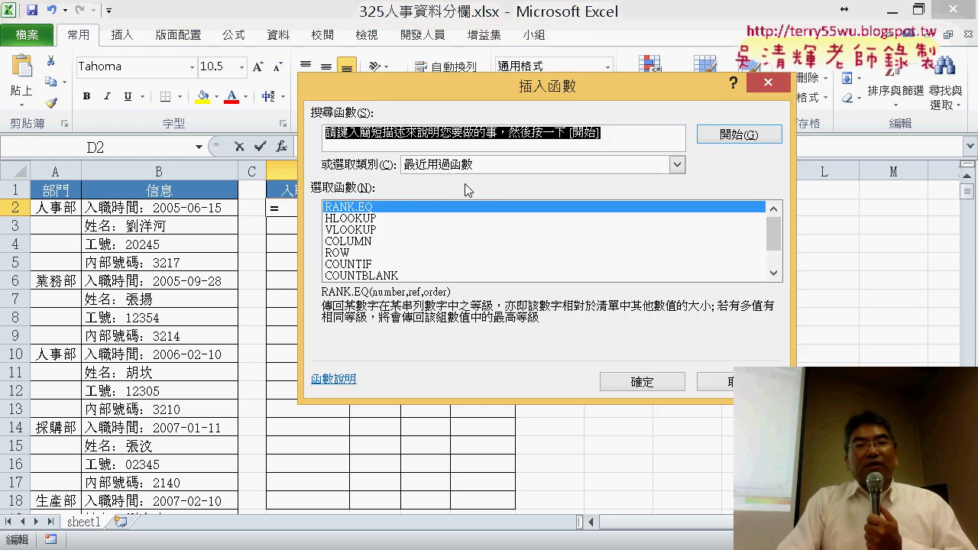
click(547, 168)
click(523, 250)
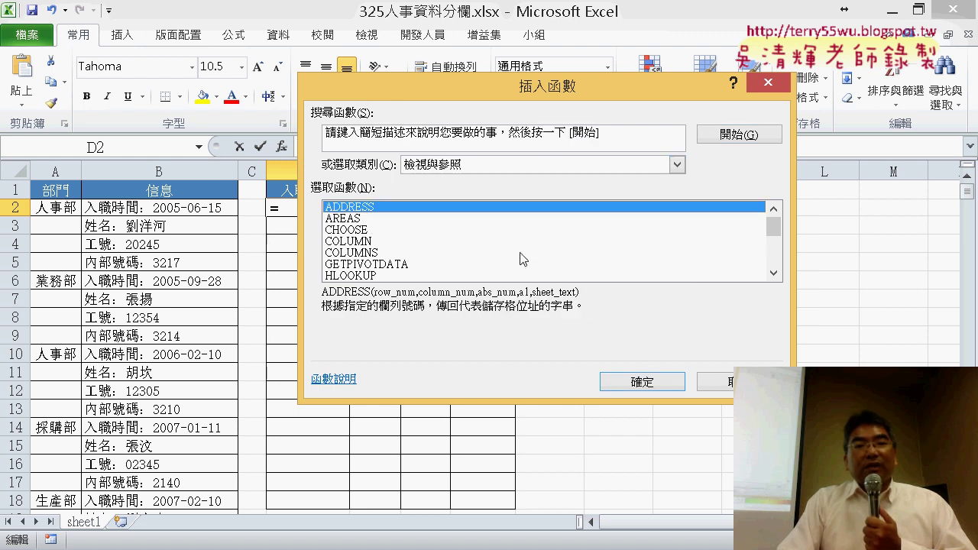
drag(770, 236, 772, 254)
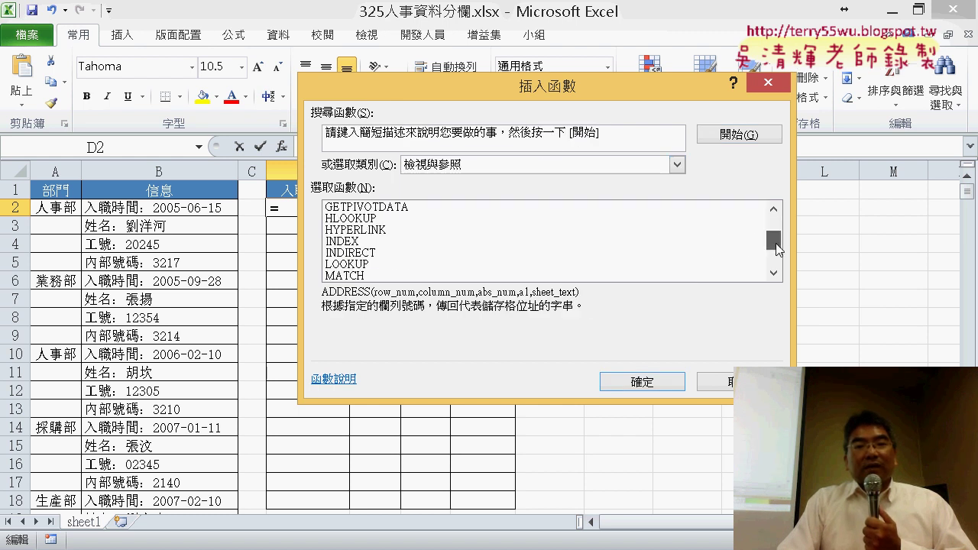
click(352, 220)
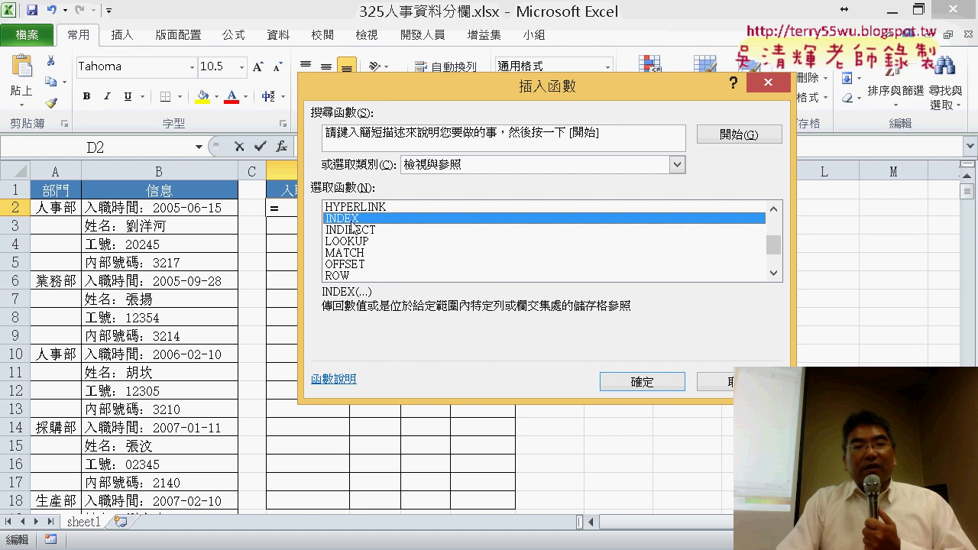
click(642, 382)
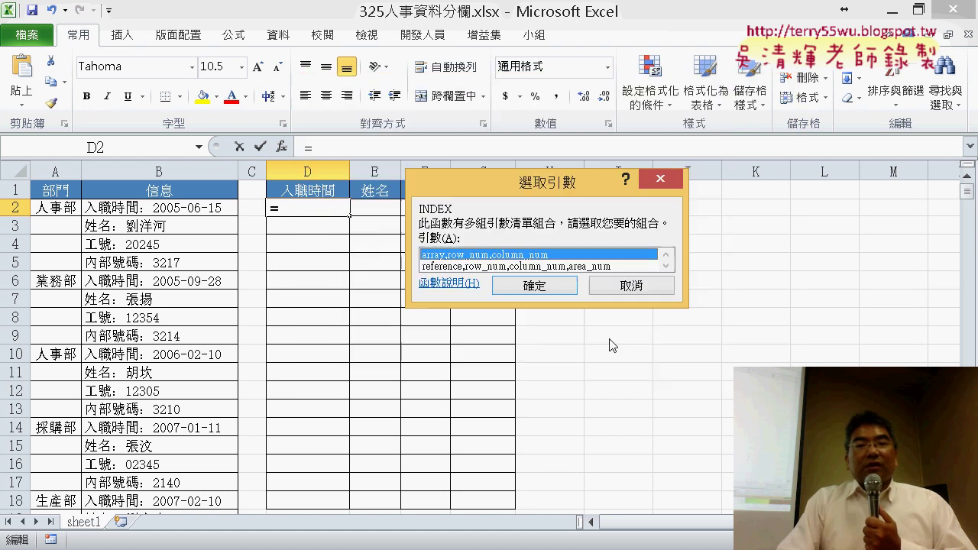
click(552, 288)
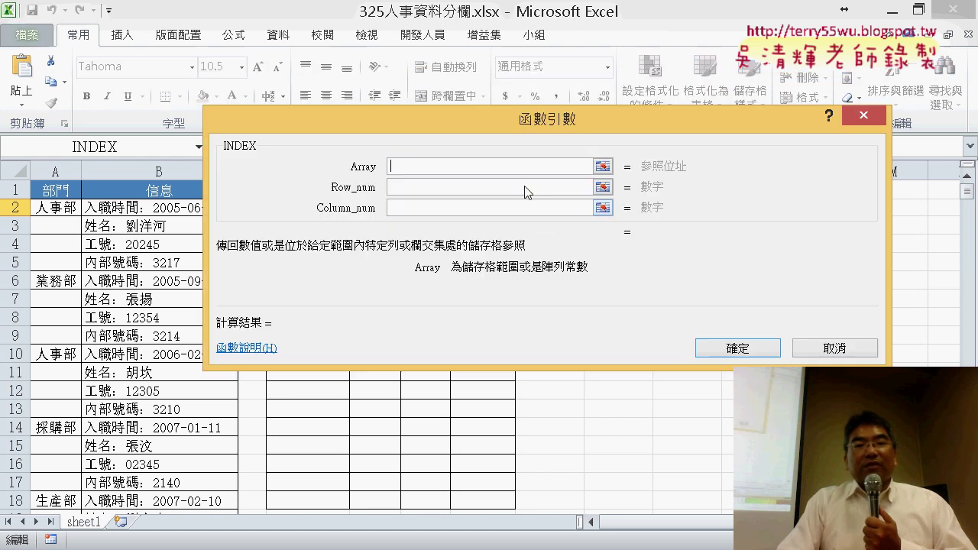
Step: Review INDEX's arguments and set its Array argument to cell B2
drag(500, 127, 621, 117)
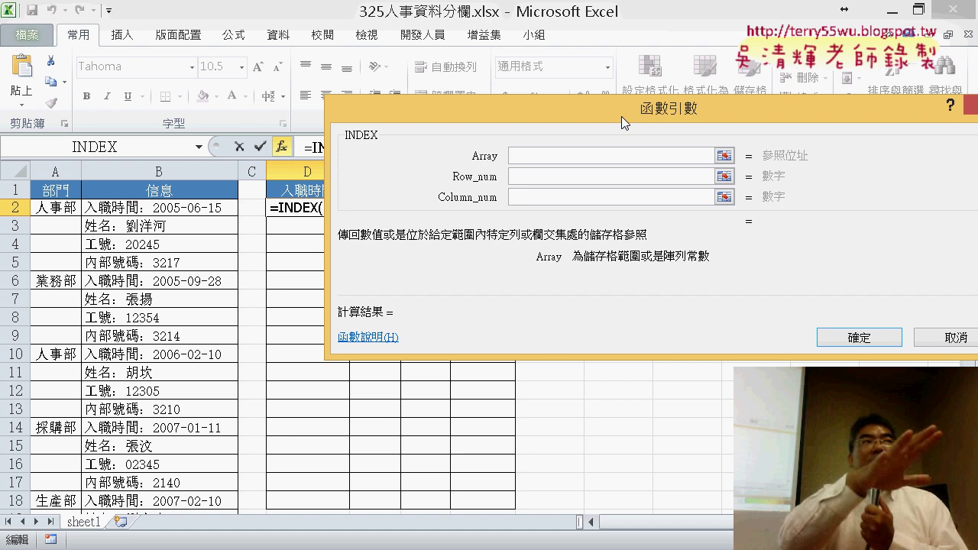
click(573, 177)
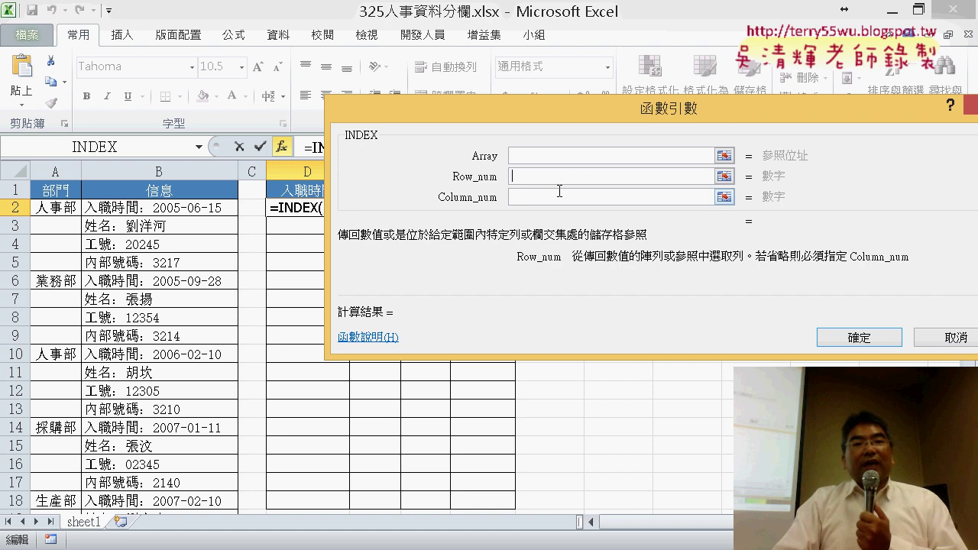
click(558, 194)
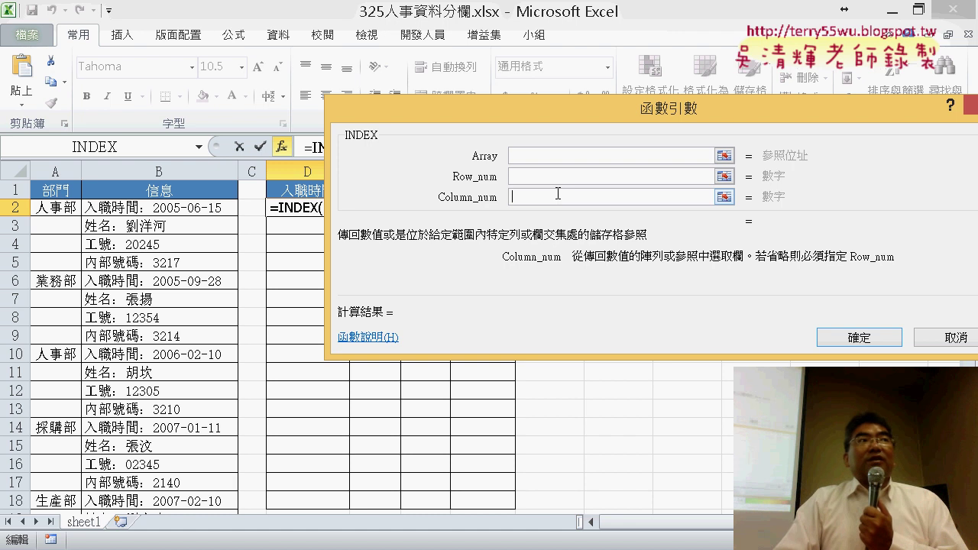
click(561, 159)
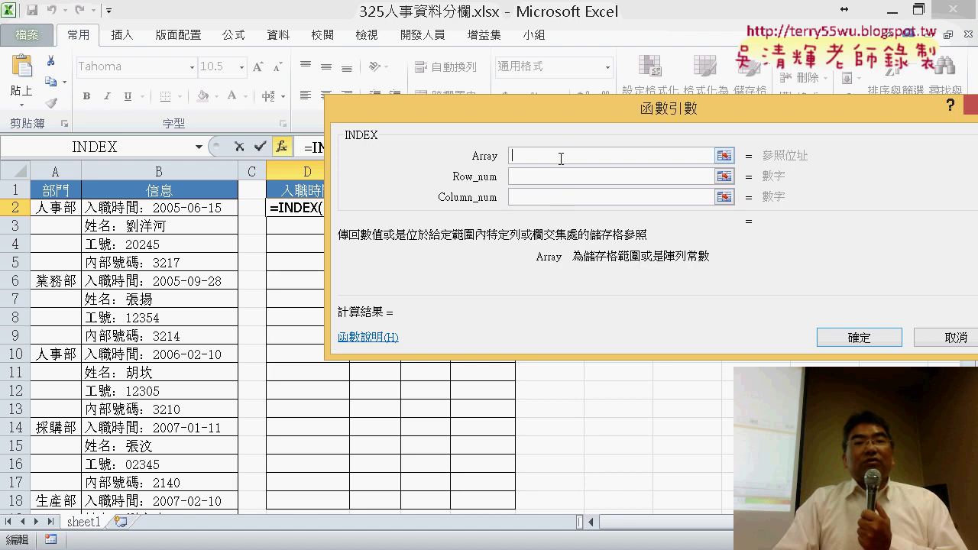
click(165, 208)
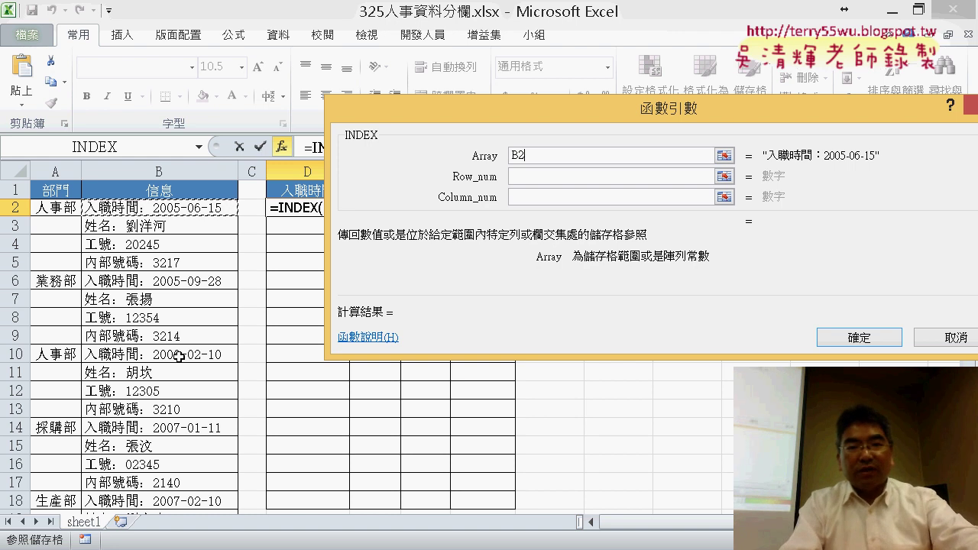
Step: Extend the INDEX Array argument down to B2:B33
key(ctrl+shift+Down)
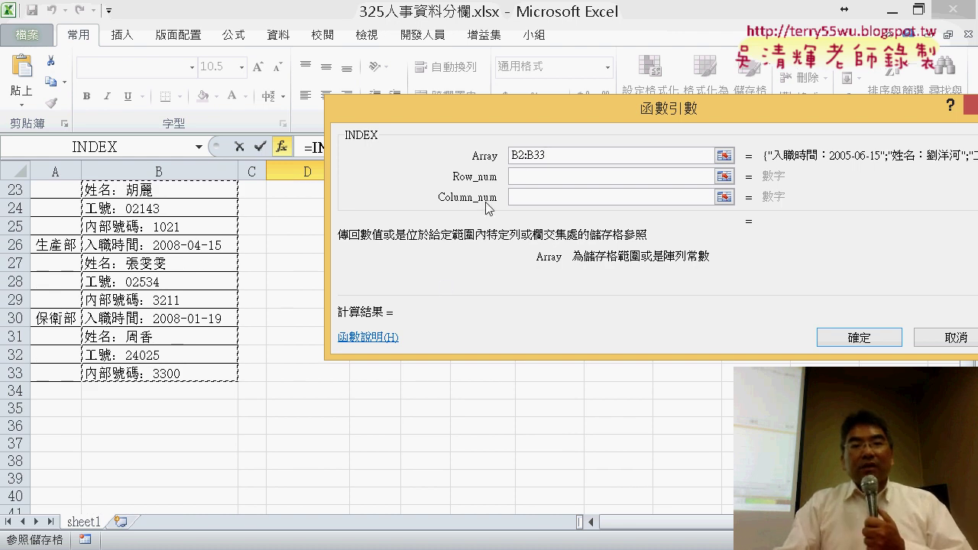
click(526, 171)
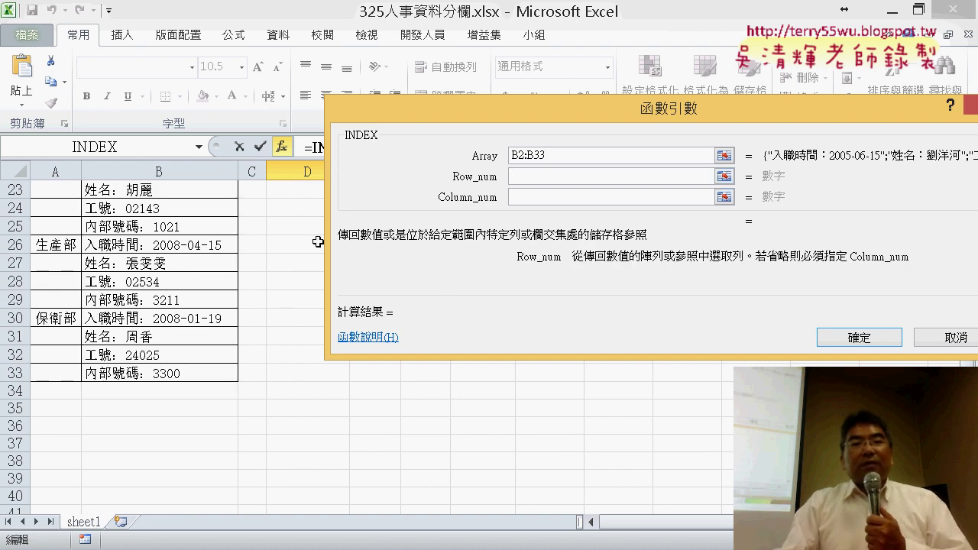
scroll(270, 246, up, 5)
scroll(269, 246, up, 3)
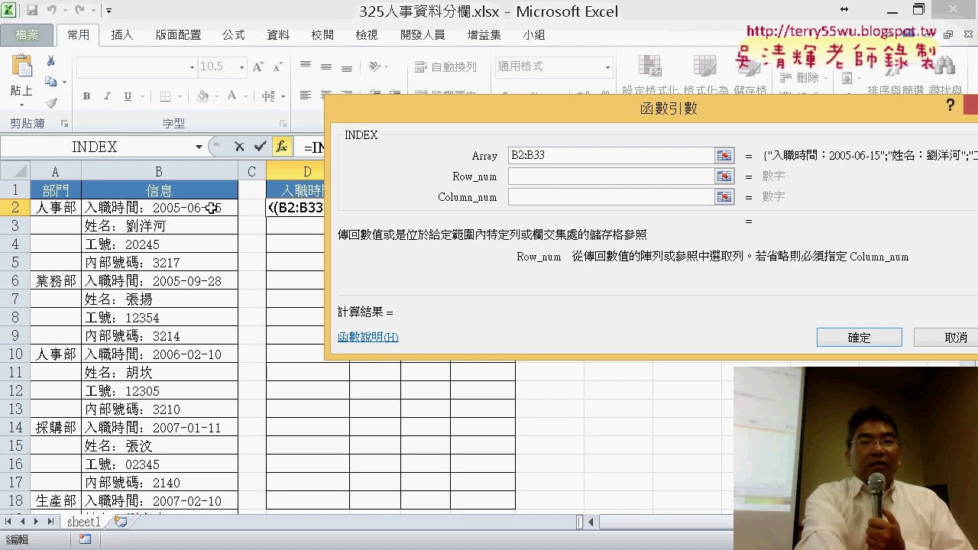
Step: Set Row_num and Column_num to 1, previewing 入職時間：2005-06-15
key(Tab)
text(•1)
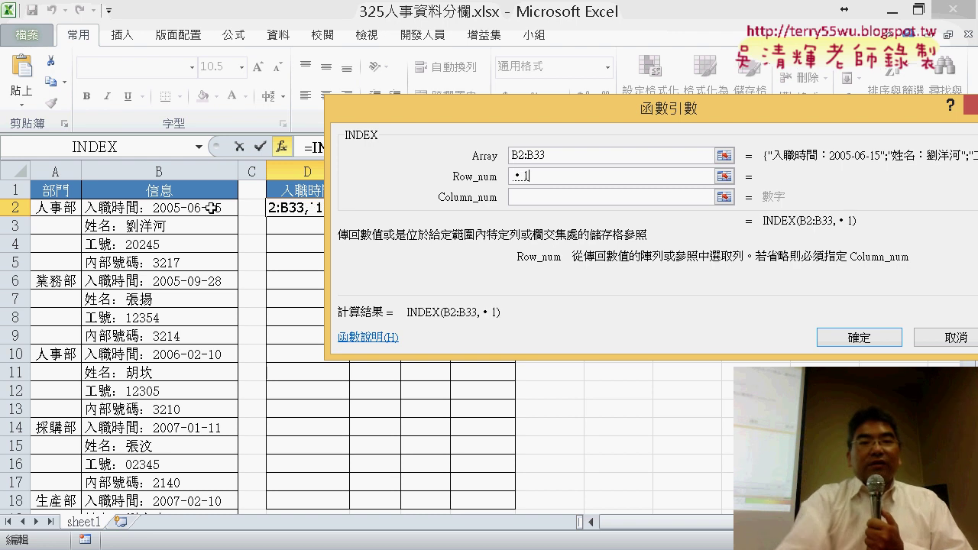
key(BackSpace)
key(BackSpace)
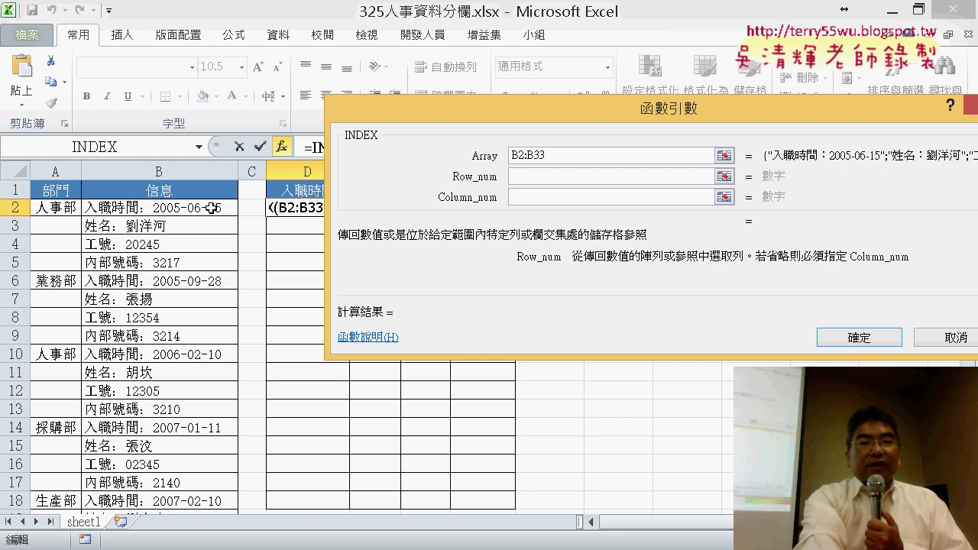
text(1)
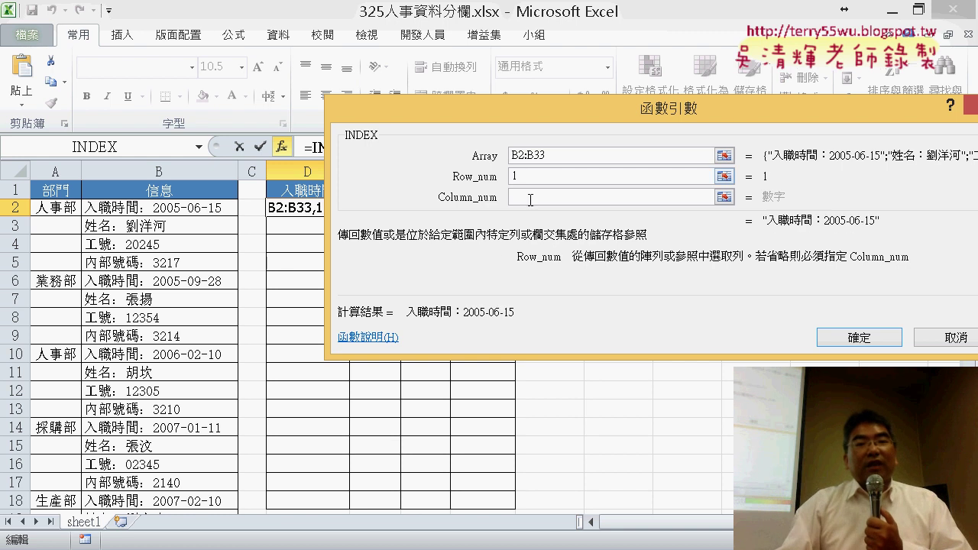
click(534, 200)
text(1)
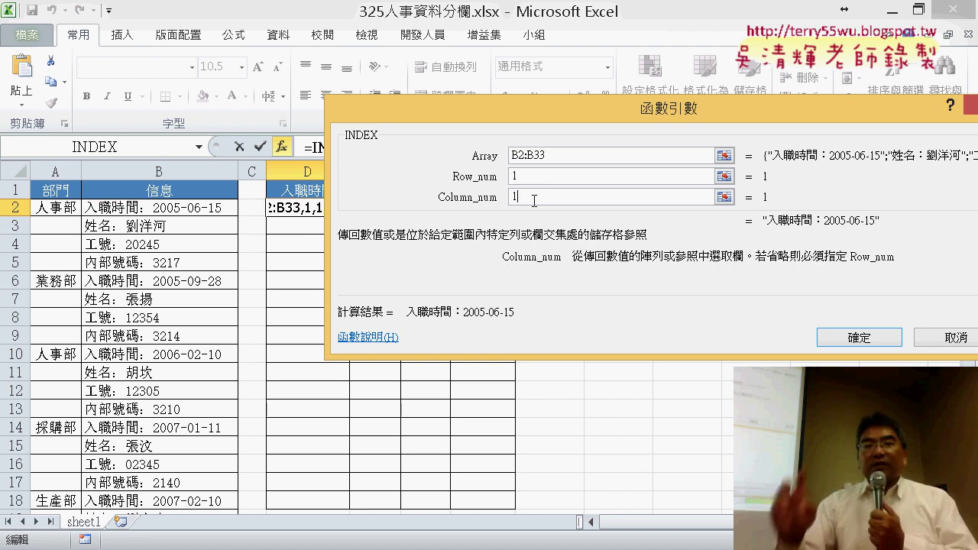
Step: Change the Array range to the absolute reference $B$2:$B$33 with F4
click(555, 155)
drag(544, 156, 506, 157)
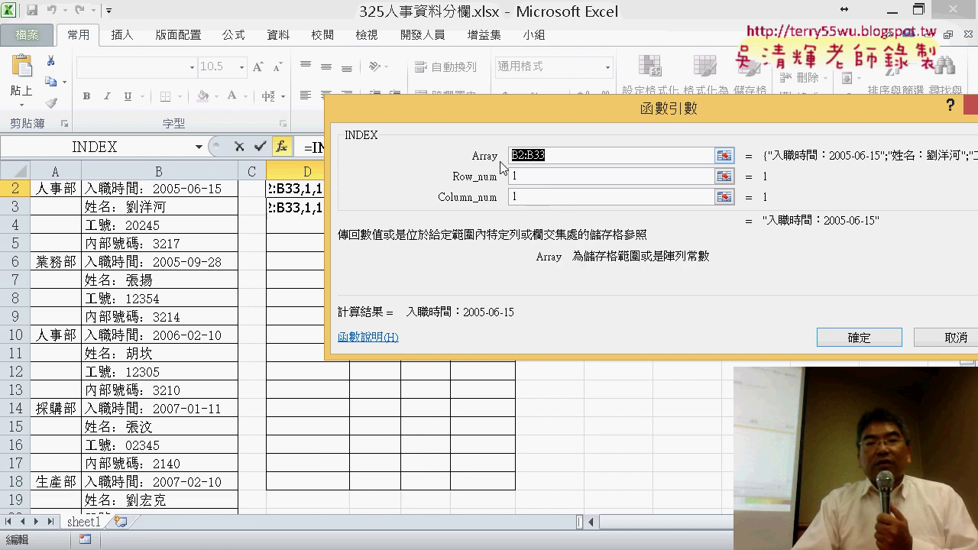
click(533, 196)
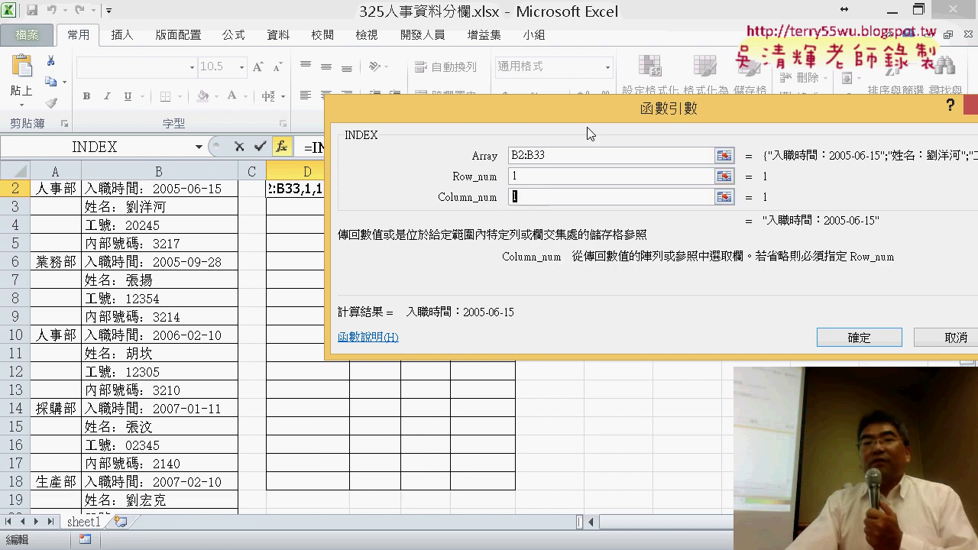
click(564, 156)
scroll(172, 205, up, 1)
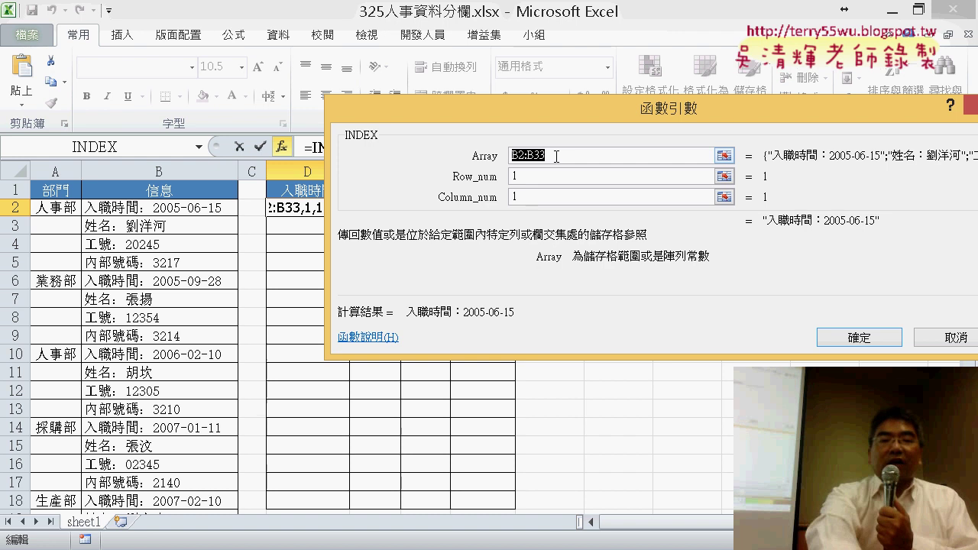
key(F4)
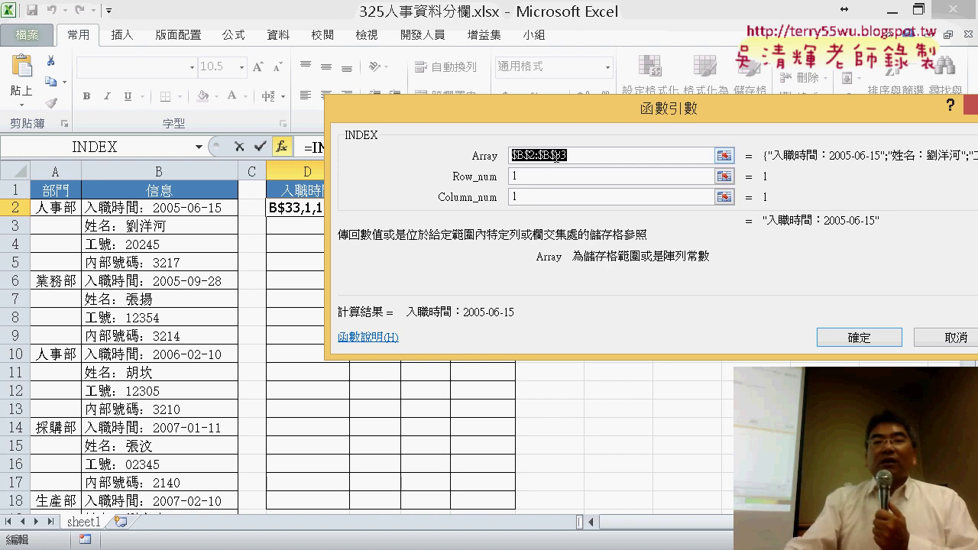
click(549, 196)
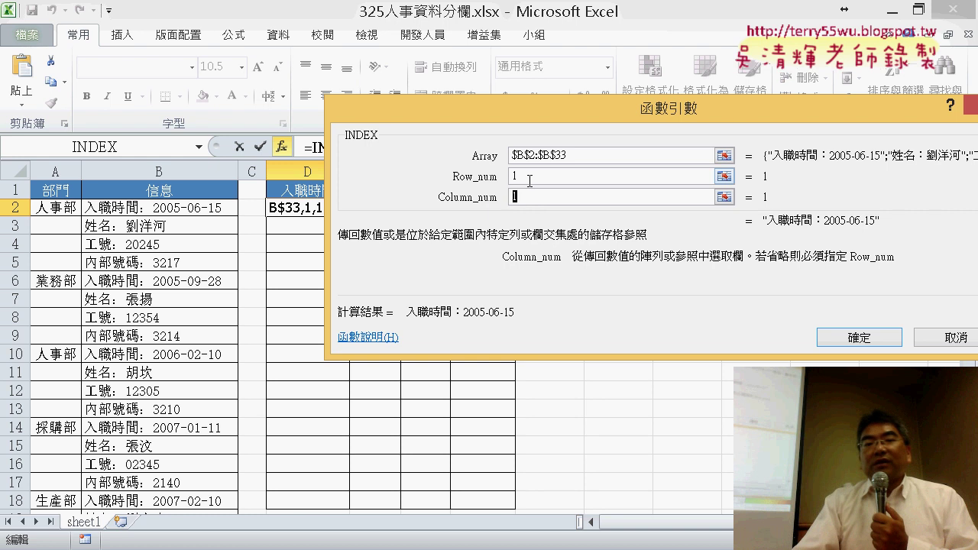
click(529, 179)
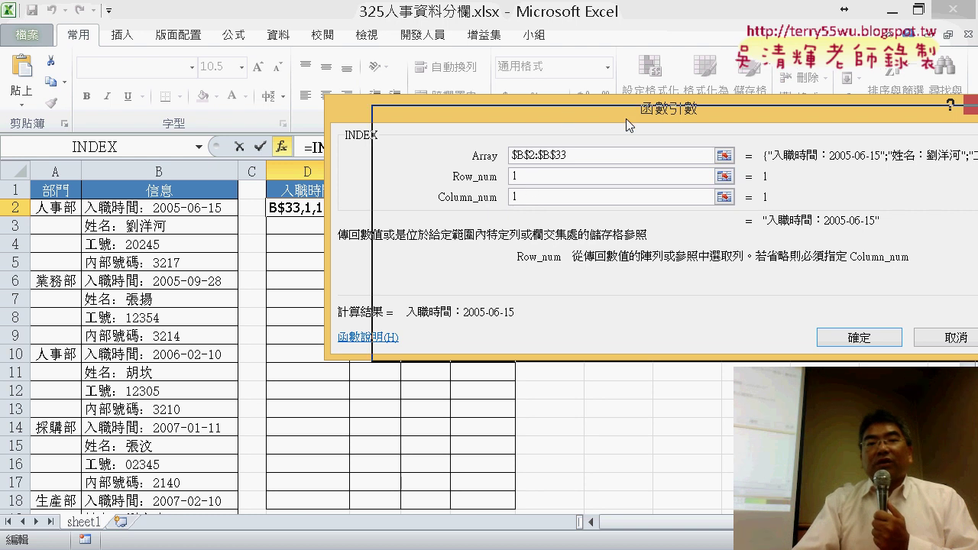
drag(562, 113, 668, 119)
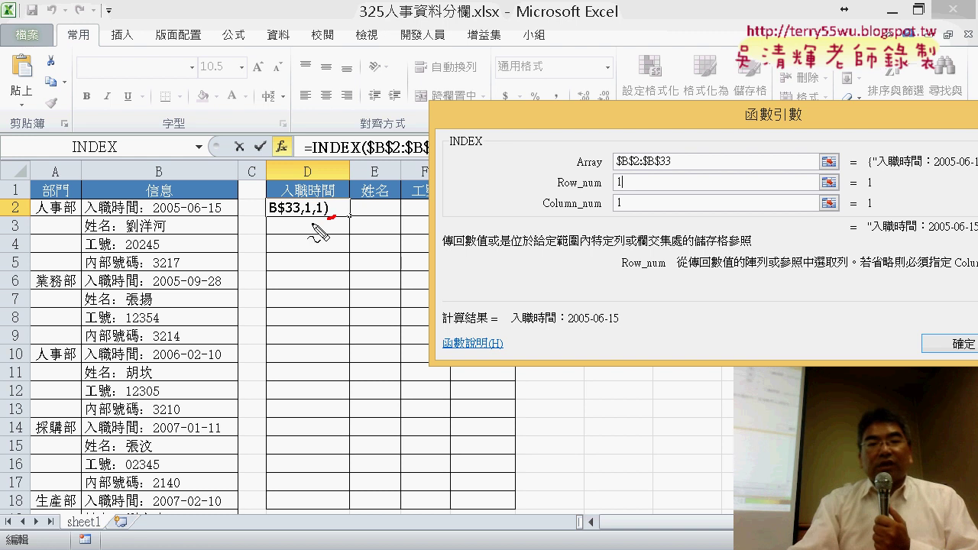
Step: Mark the D2 formula, record lines in column B and table columns in red, then erase the ink
drag(327, 226, 341, 200)
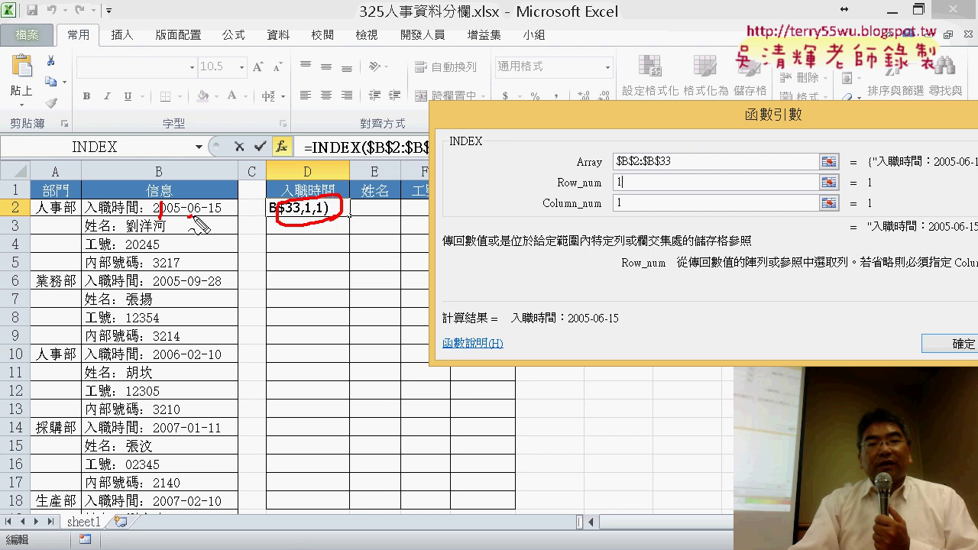
drag(190, 219, 204, 230)
mouse_move(146, 236)
mouse_down()
mouse_move(197, 269)
mouse_move(186, 280)
mouse_up()
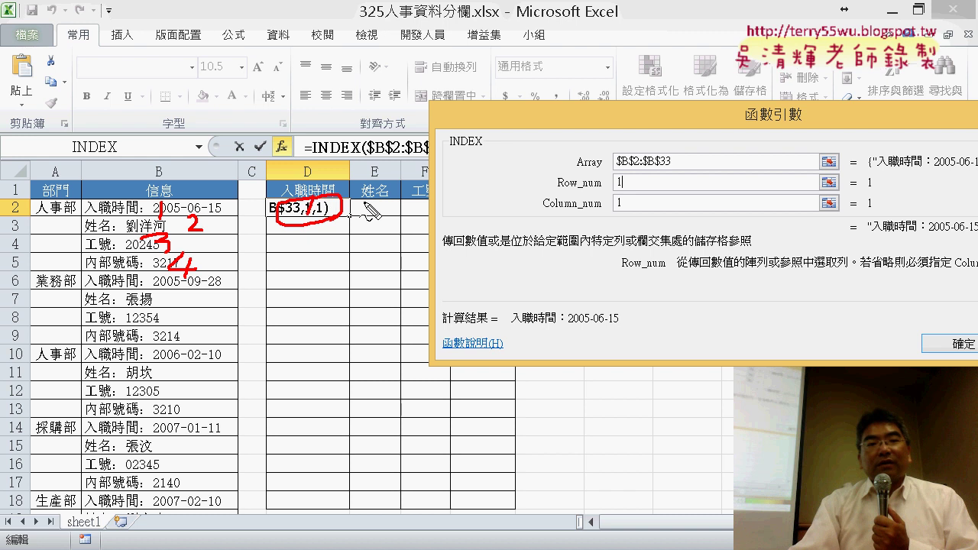
mouse_move(364, 205)
mouse_down()
mouse_move(395, 219)
mouse_move(440, 207)
mouse_move(453, 221)
mouse_move(504, 231)
mouse_up()
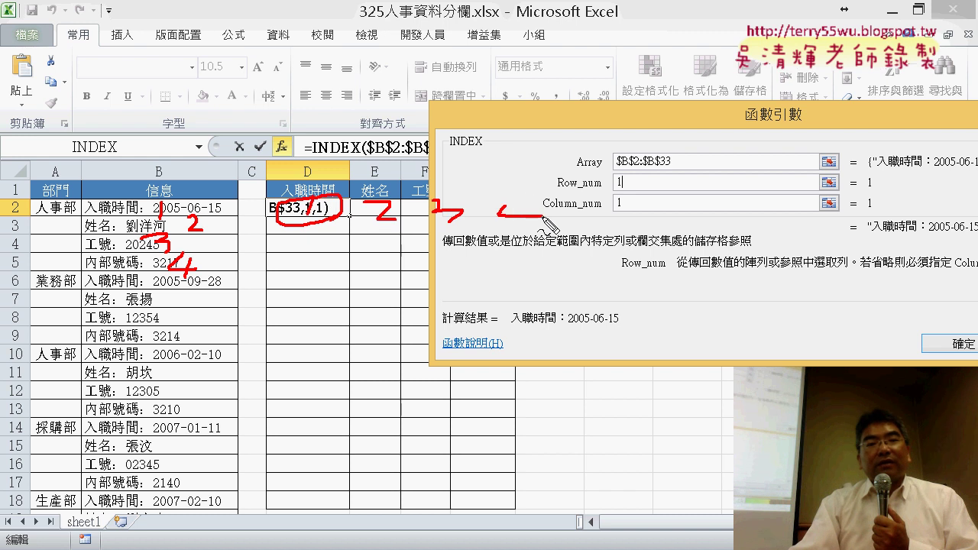
drag(545, 197, 557, 229)
key(Escape)
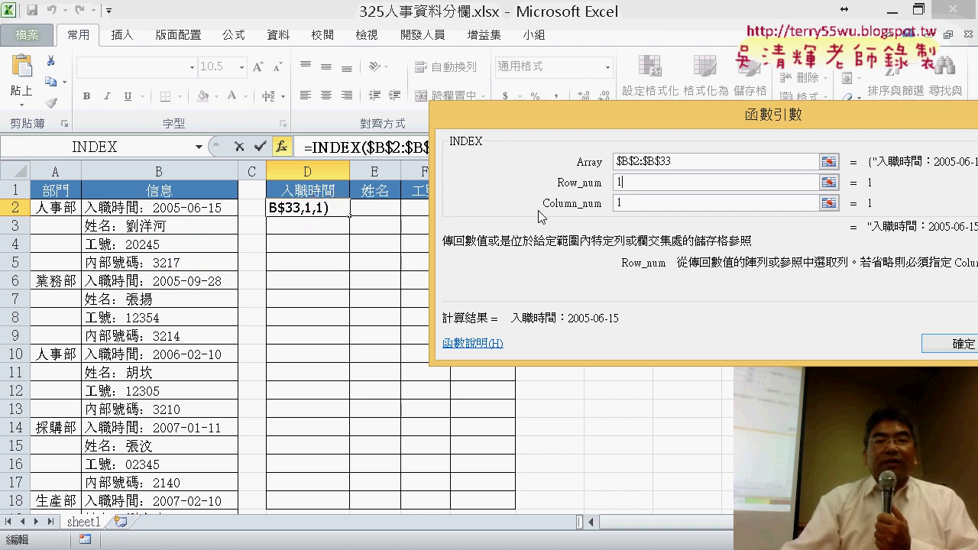
drag(542, 119, 724, 122)
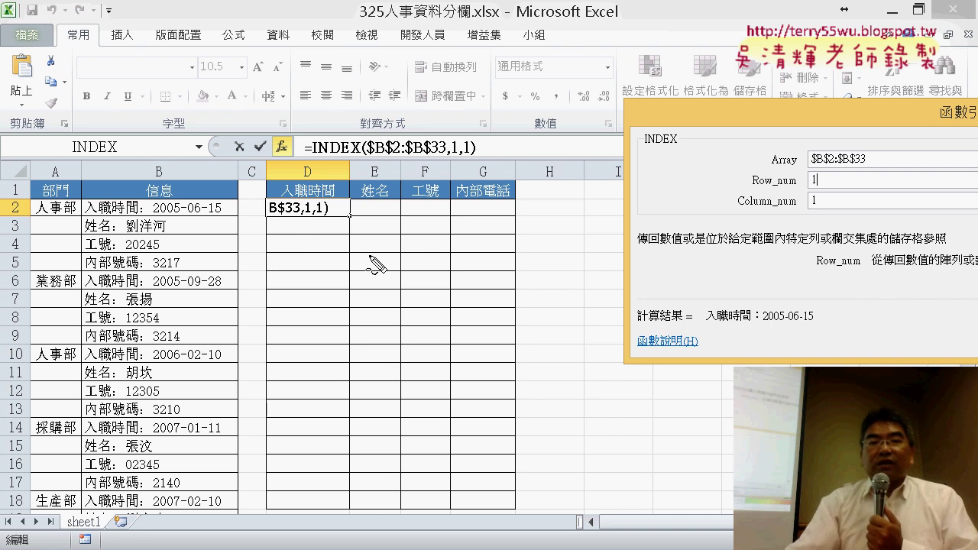
Step: Mark the row argument, the 32-record count and repeating records in red, then erase the ink
drag(300, 198, 298, 215)
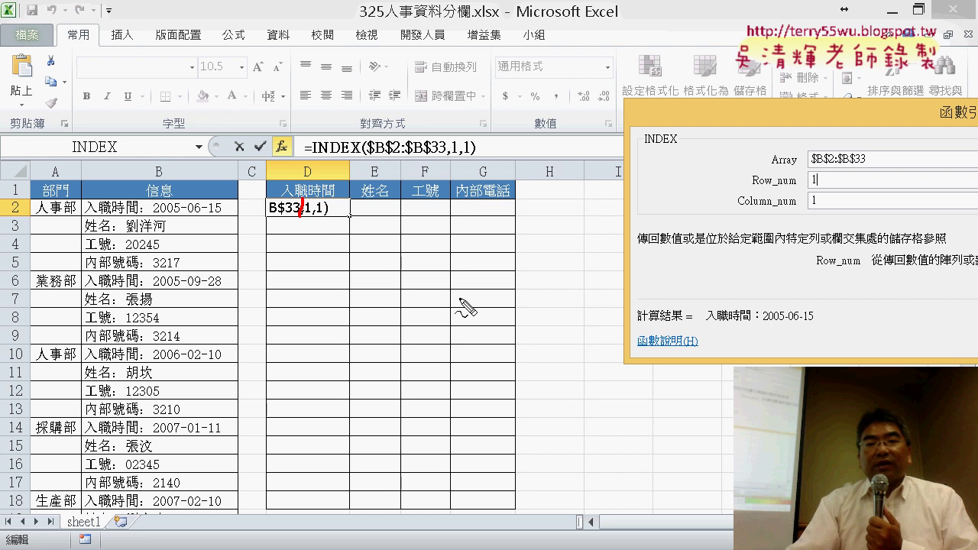
mouse_move(475, 298)
mouse_down()
mouse_move(480, 315)
mouse_move(525, 309)
mouse_up()
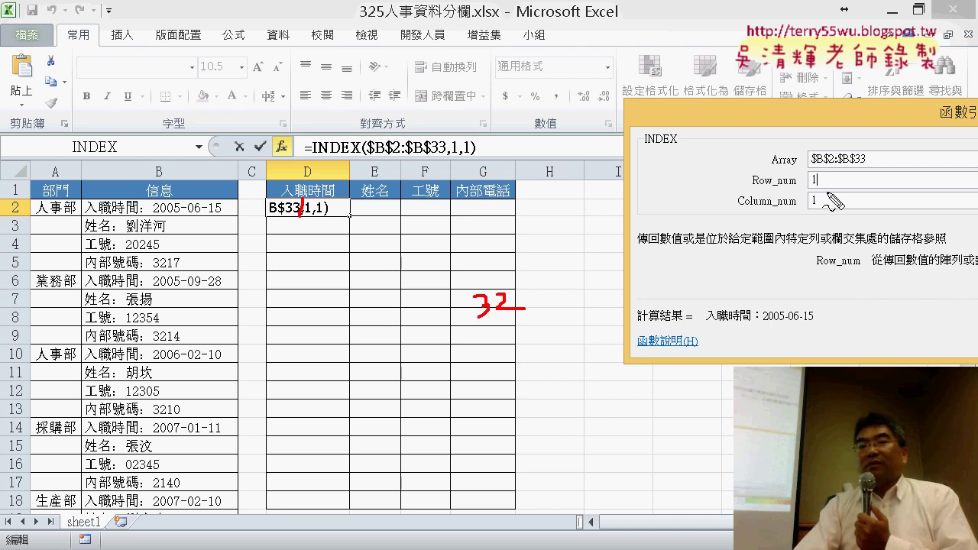
drag(830, 197, 831, 190)
mouse_move(701, 243)
mouse_down()
mouse_move(795, 204)
mouse_move(782, 221)
mouse_up()
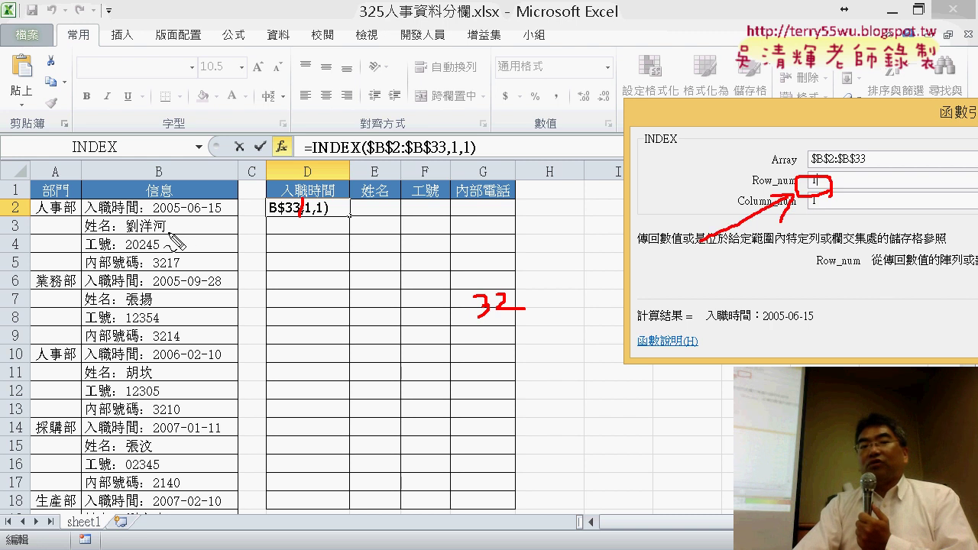
mouse_move(168, 229)
mouse_down()
mouse_move(162, 328)
mouse_move(200, 355)
mouse_move(277, 169)
mouse_move(307, 154)
mouse_up()
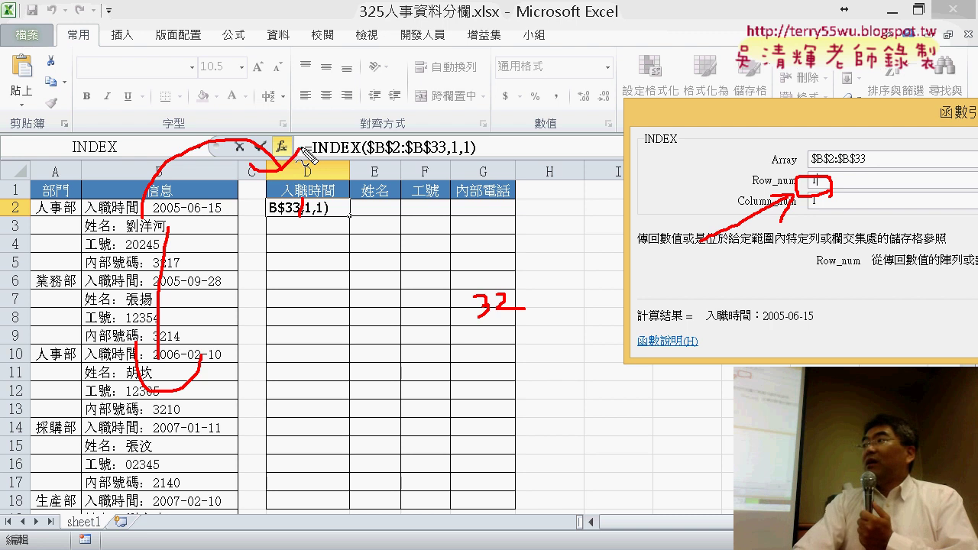
key(Escape)
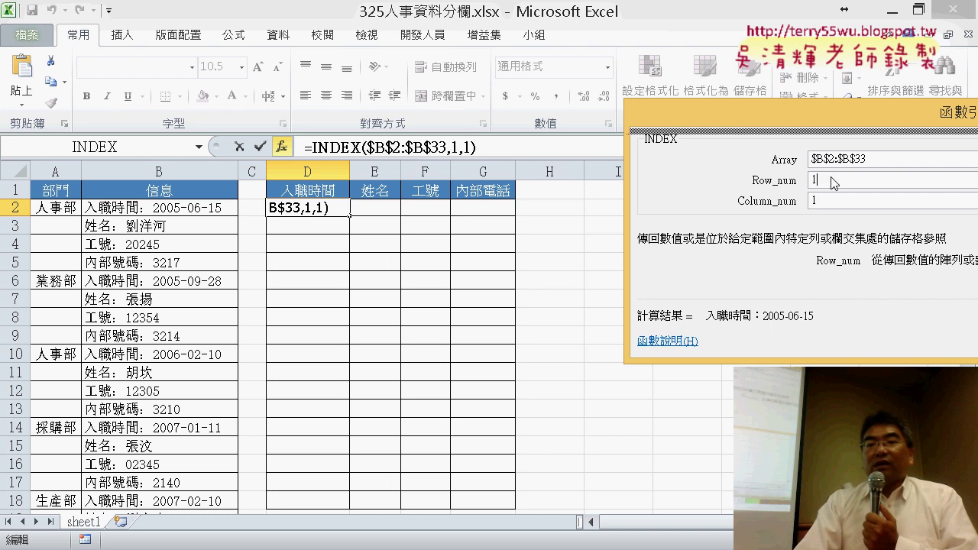
drag(667, 114, 292, 133)
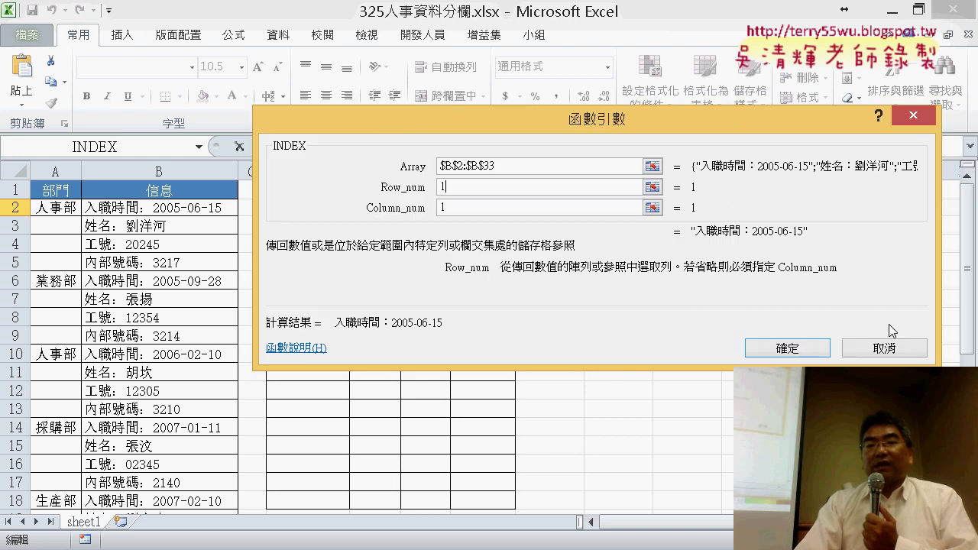
click(884, 348)
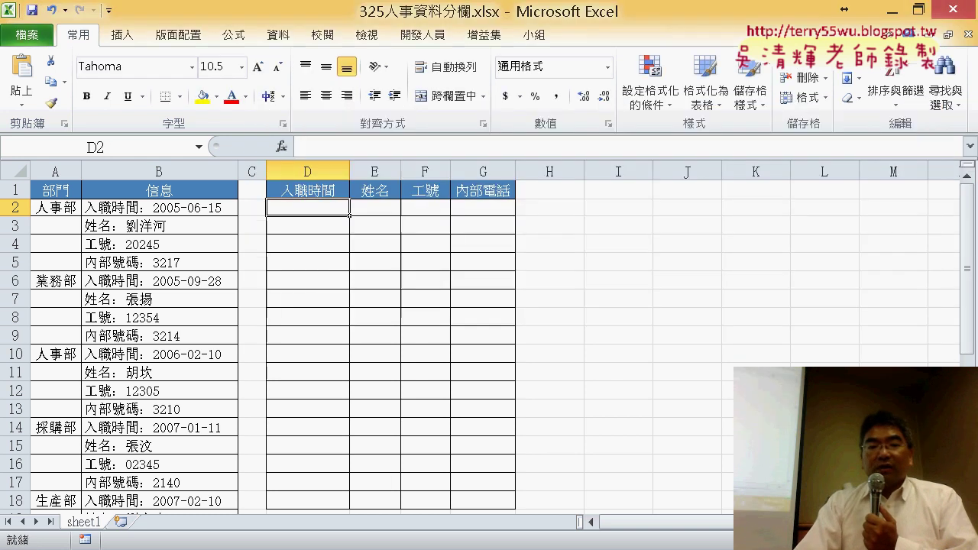
key(alt+Tab)
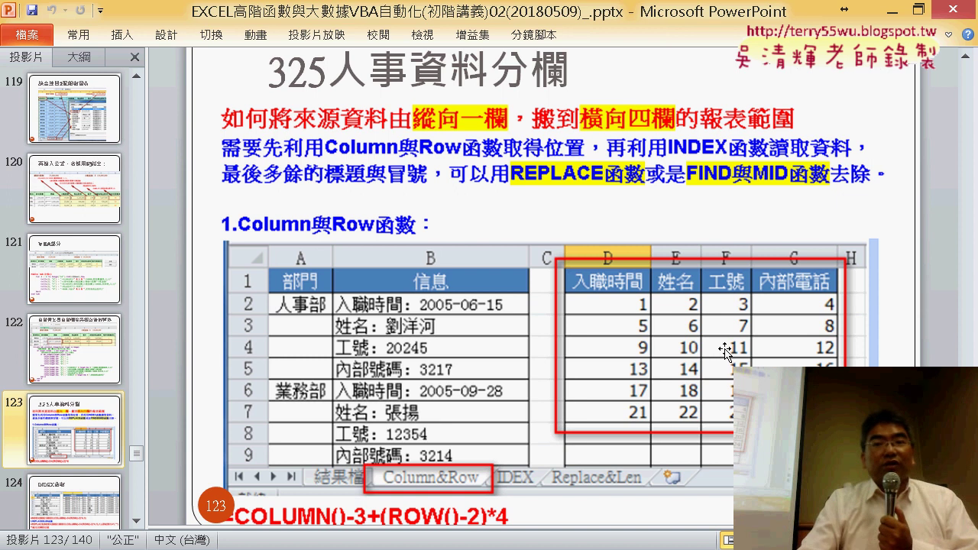
key(alt+Tab)
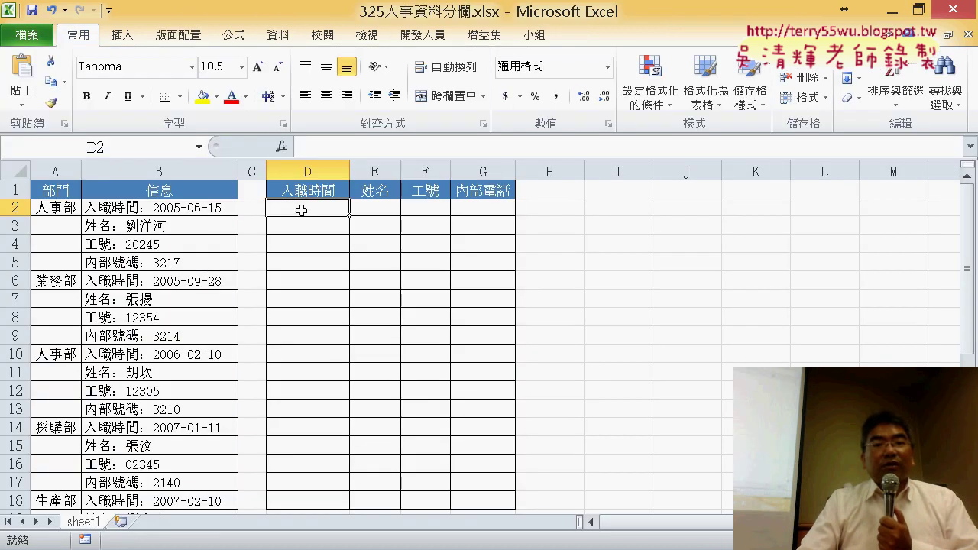
Step: Enter =COLUMN()-3 in D2 and fill it to G2 and down to row 8
click(281, 147)
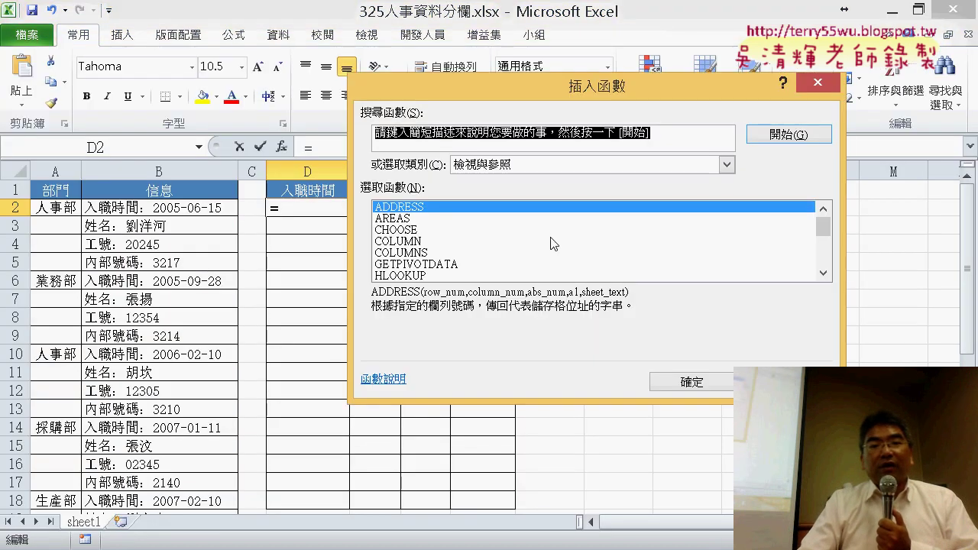
double_click(424, 243)
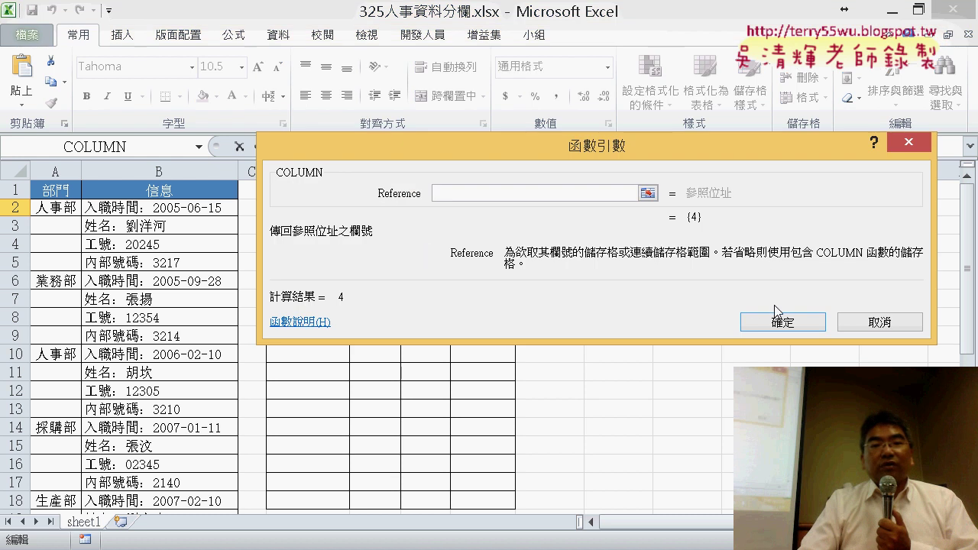
click(780, 319)
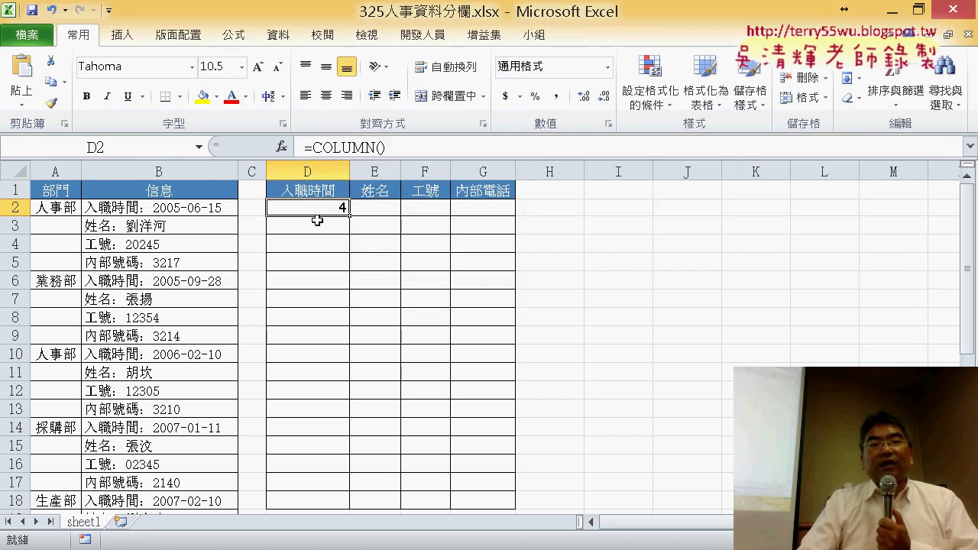
click(411, 152)
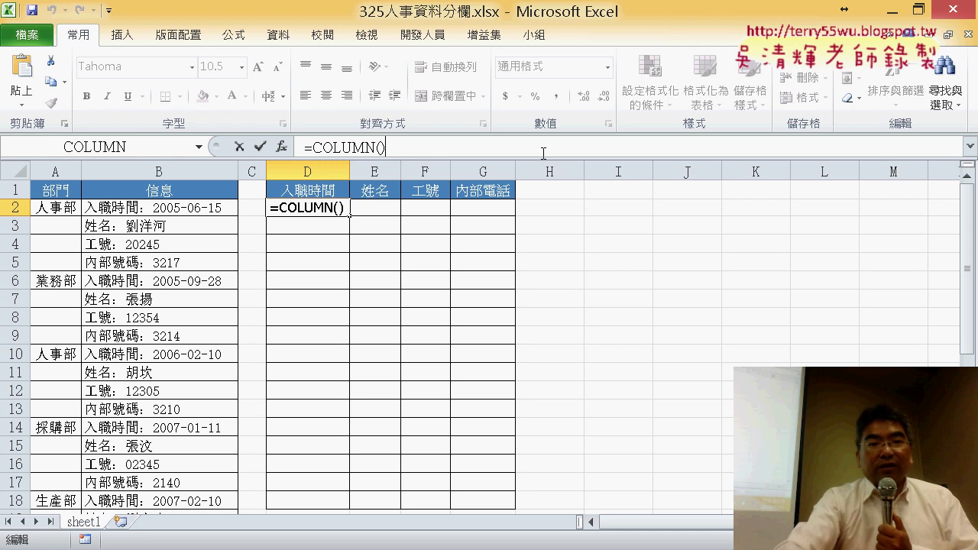
text(-3)
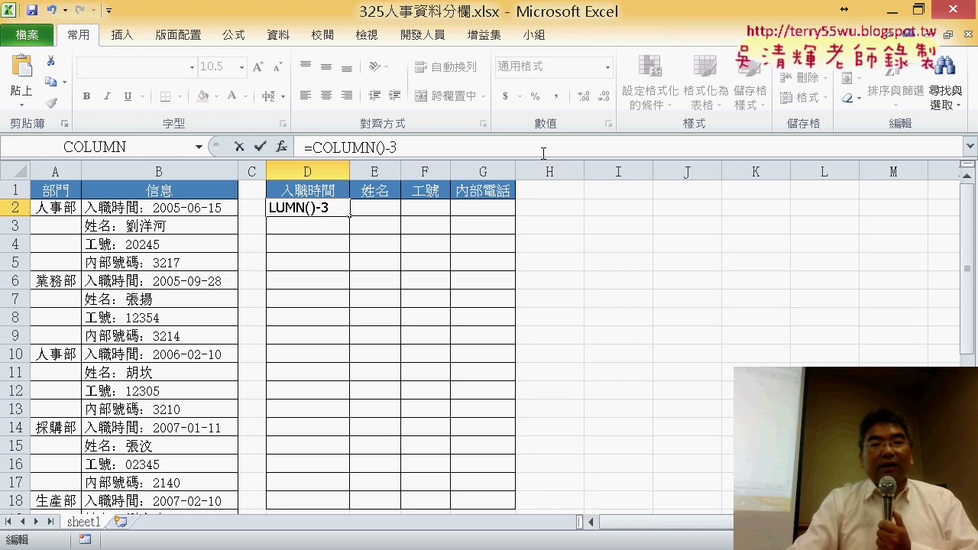
click(262, 146)
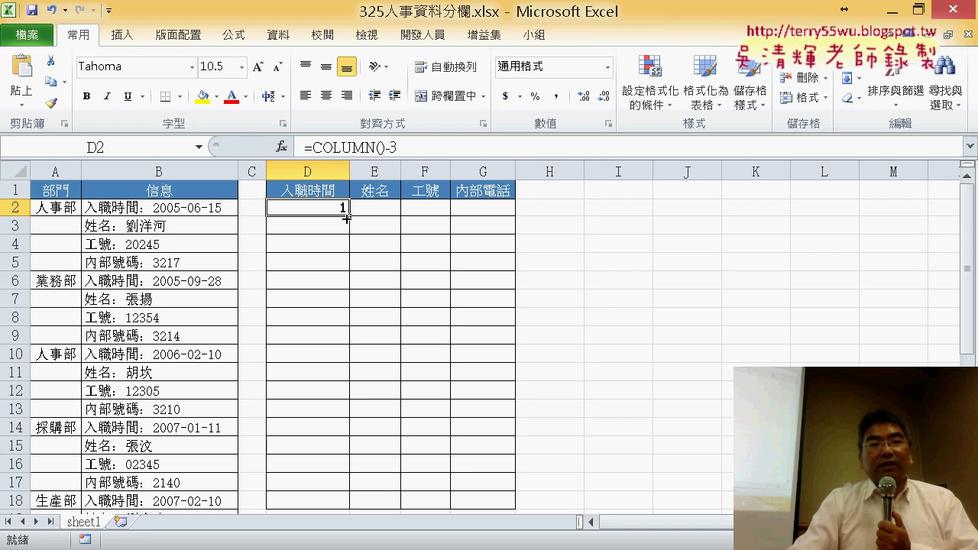
drag(501, 216, 515, 324)
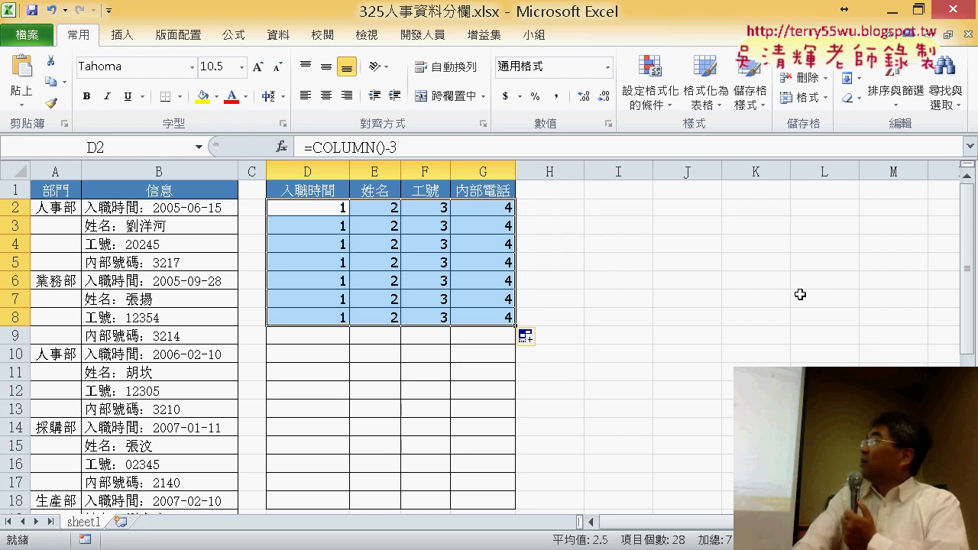
click(324, 206)
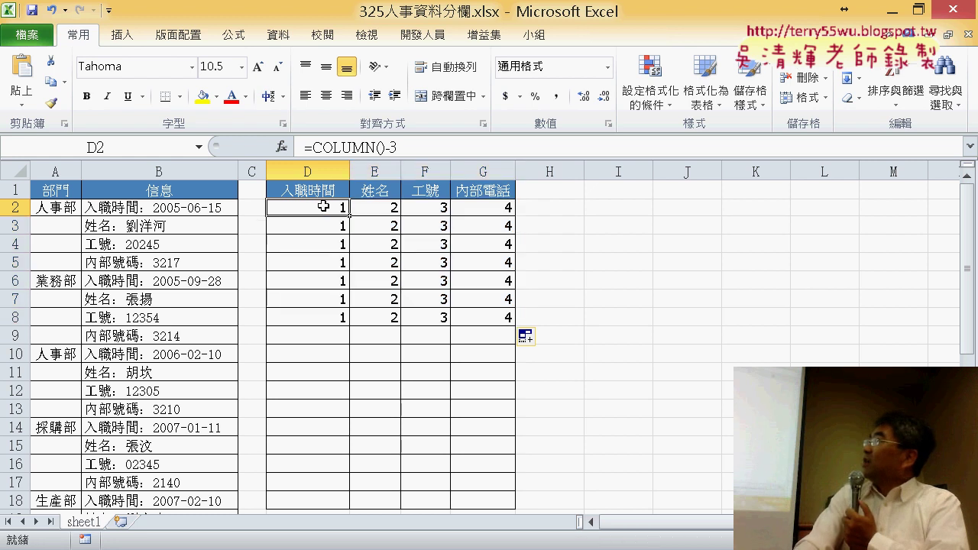
click(326, 222)
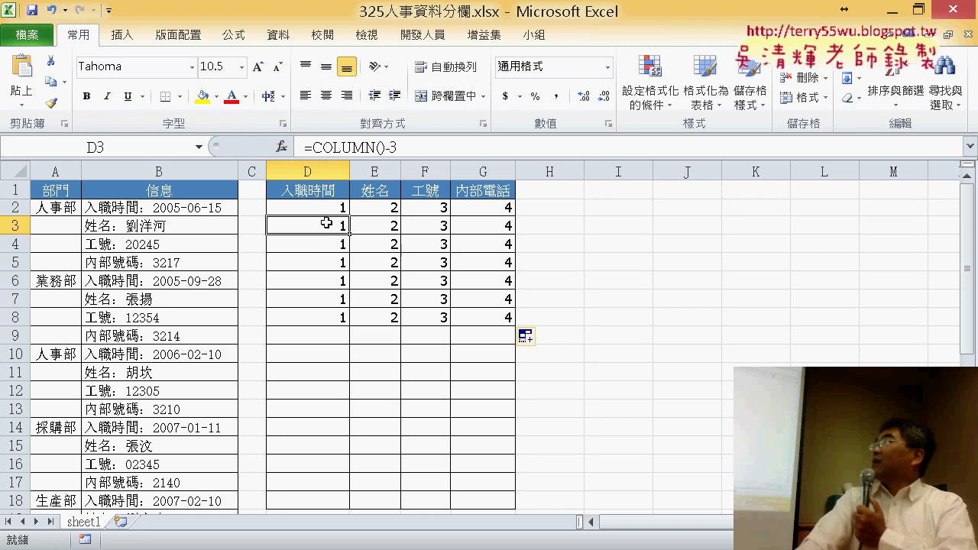
click(329, 238)
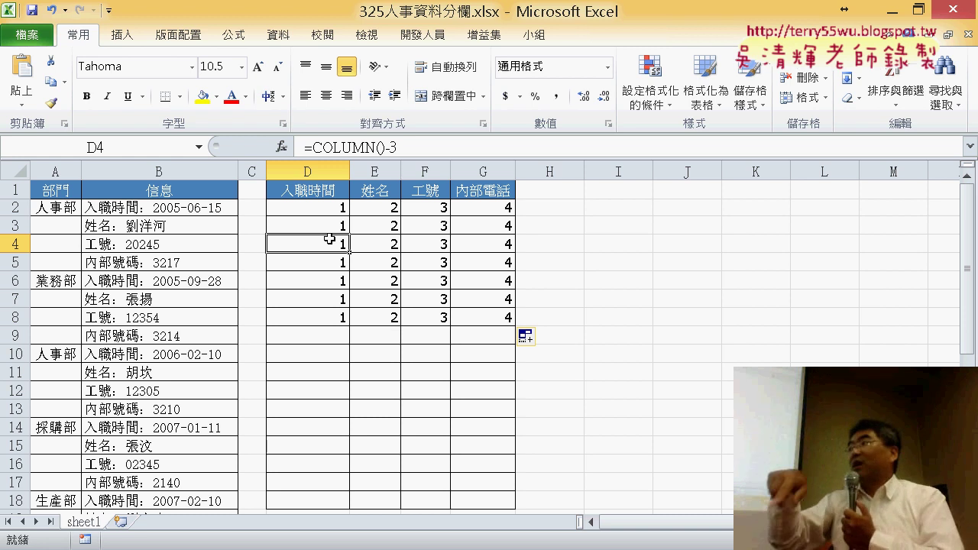
click(456, 149)
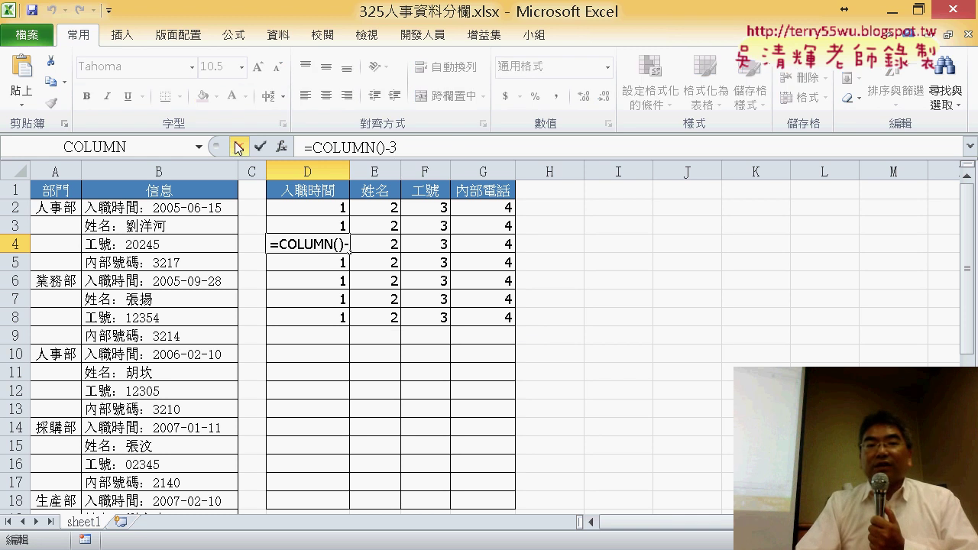
Step: Reselect D2 and append the ROW()-2 times 4 offset to its =COLUMN()-3 formula
click(239, 147)
click(308, 209)
click(482, 140)
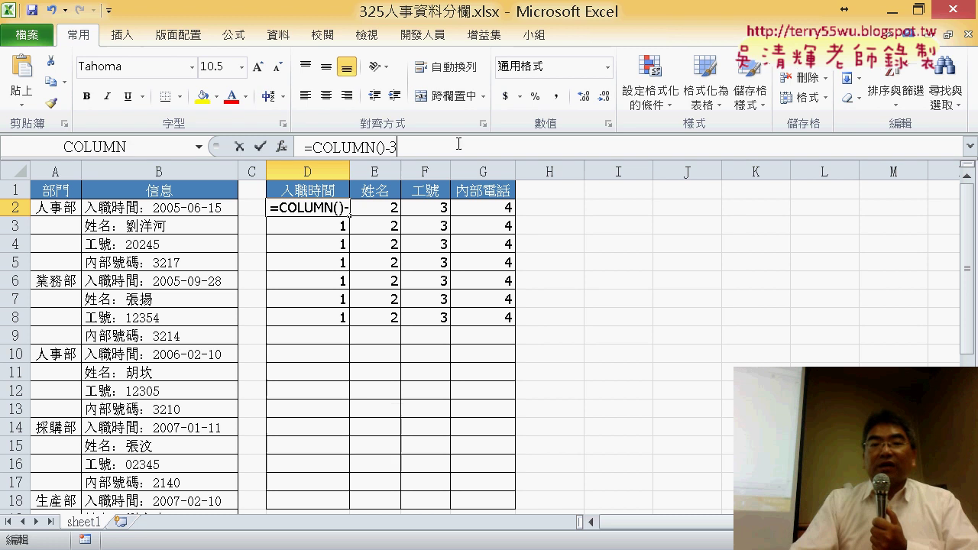
text(+r)
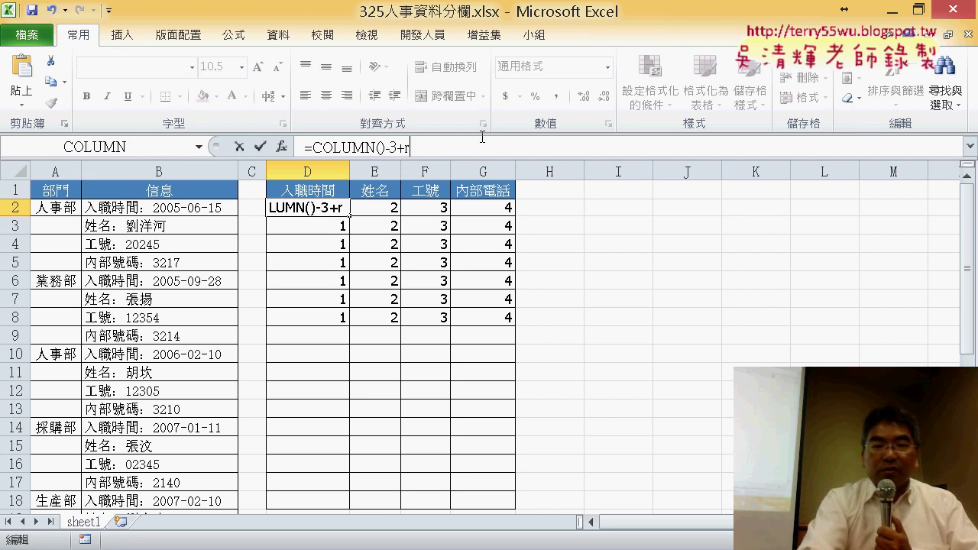
text(ow)
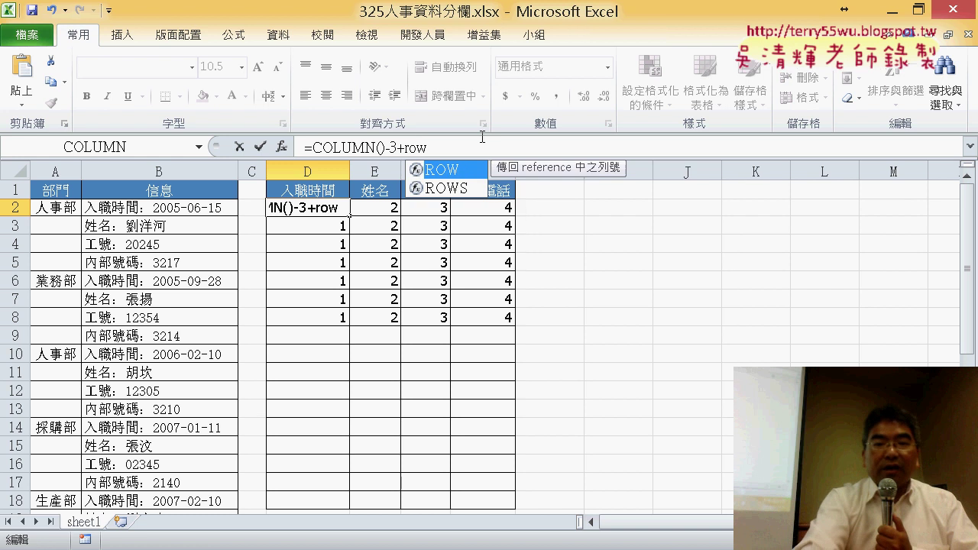
text(())
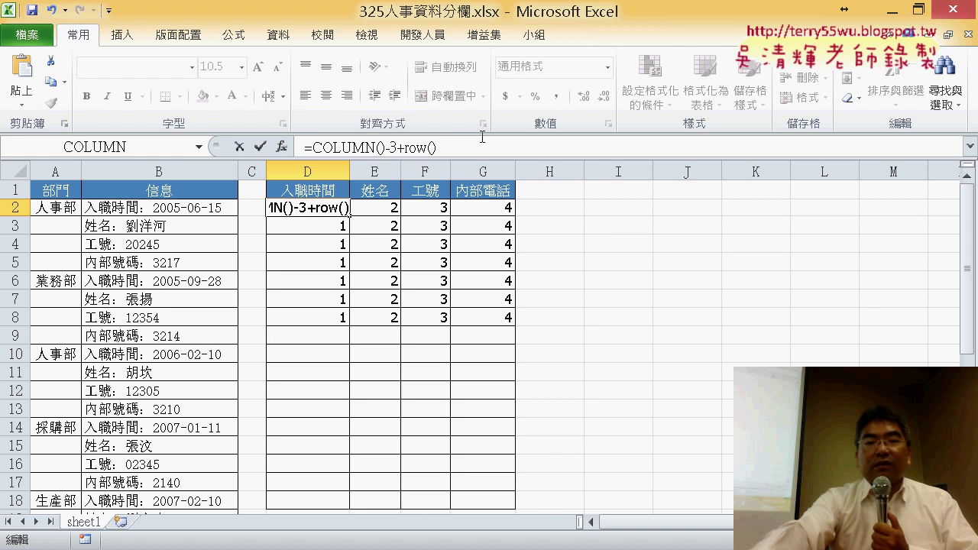
text(-)
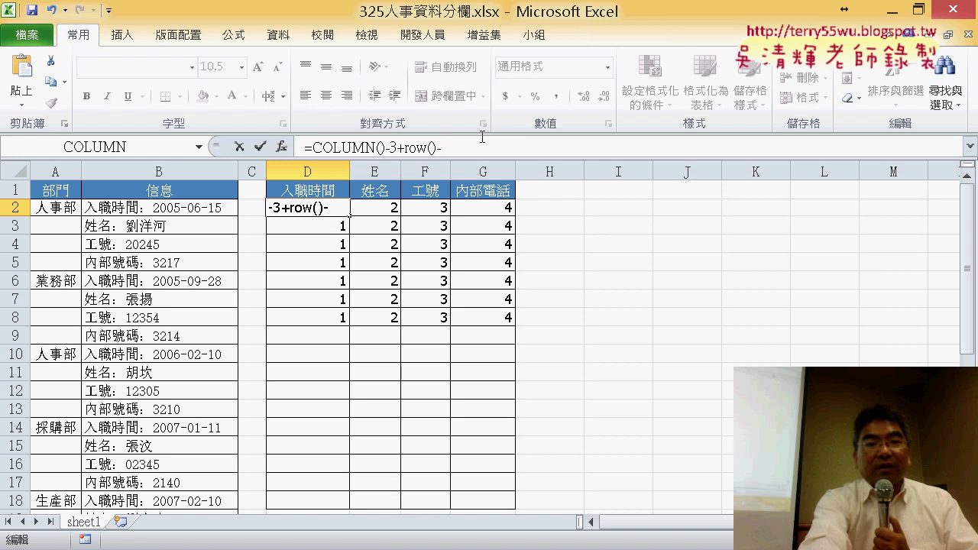
text(2)
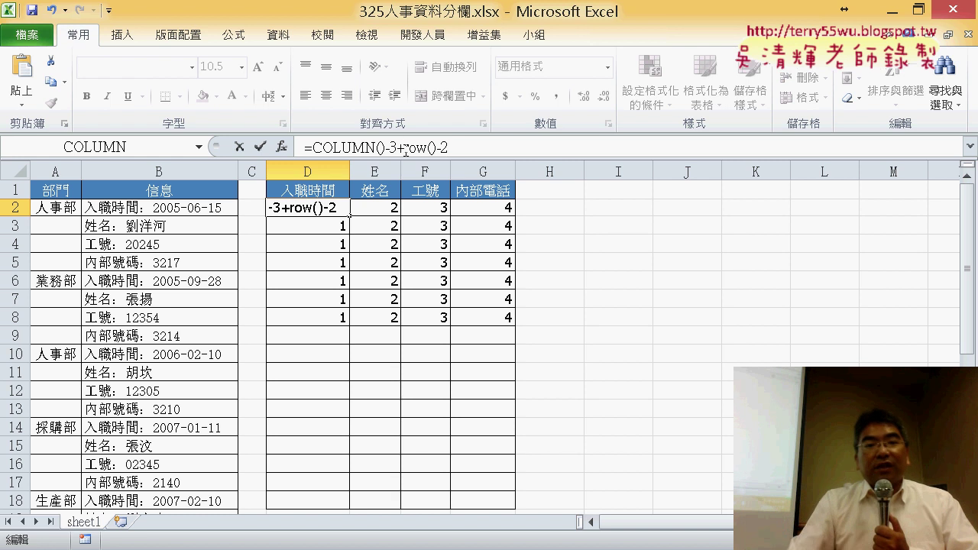
text(()
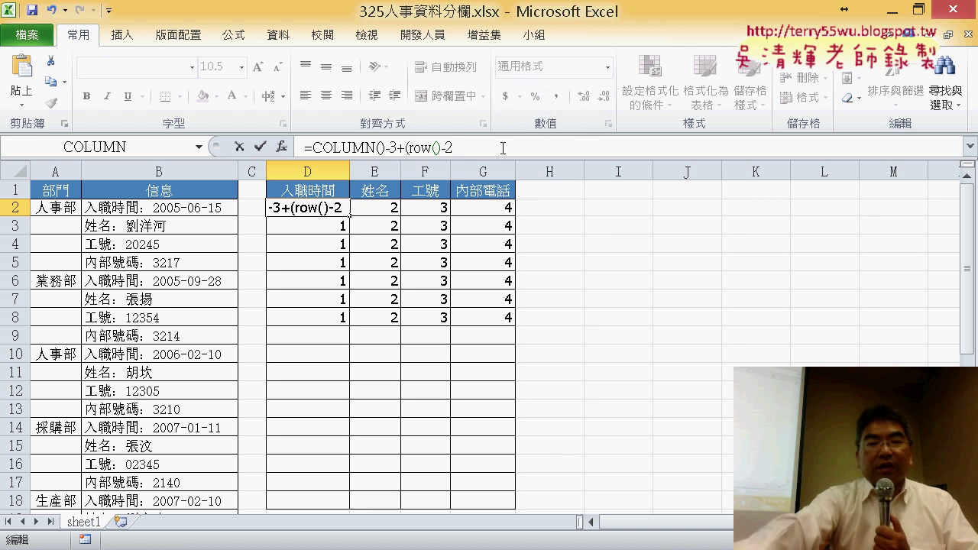
text())
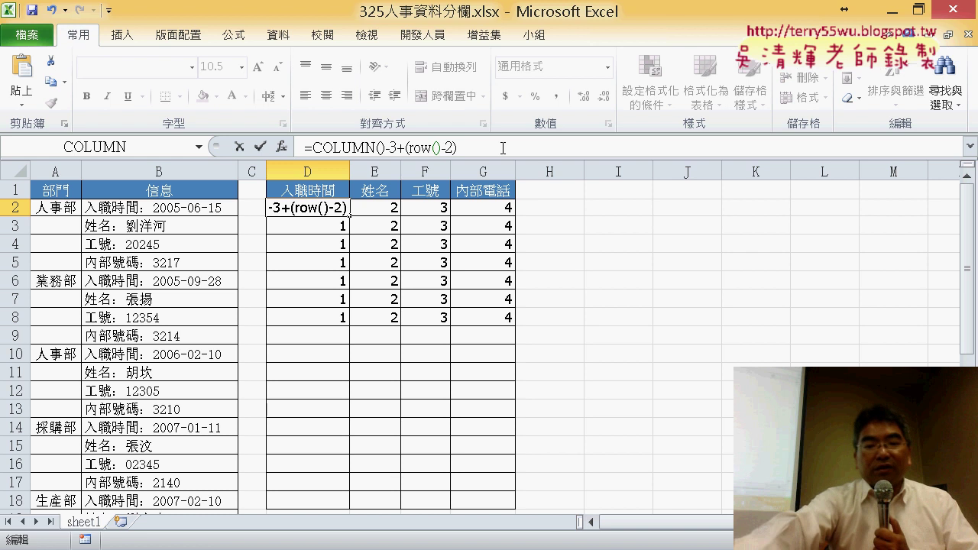
text(*)
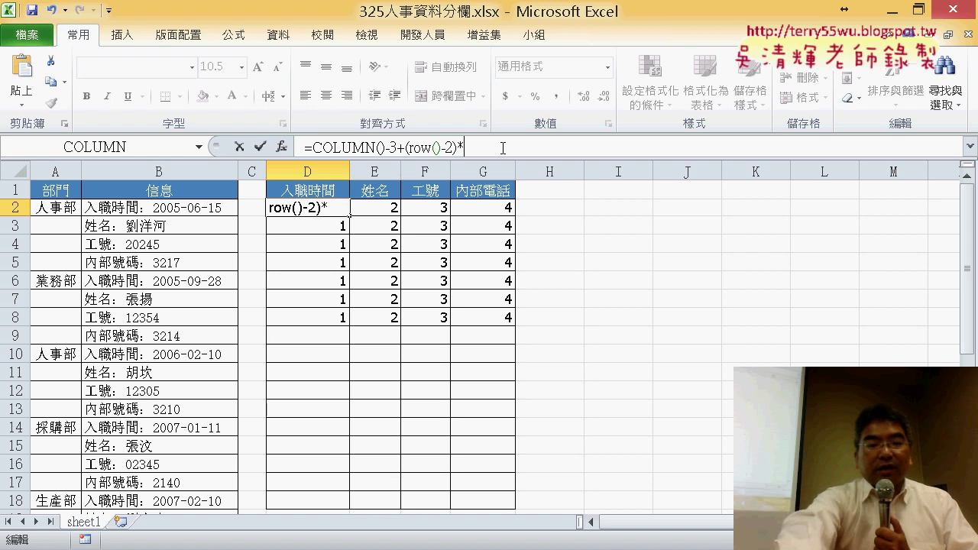
text(4)
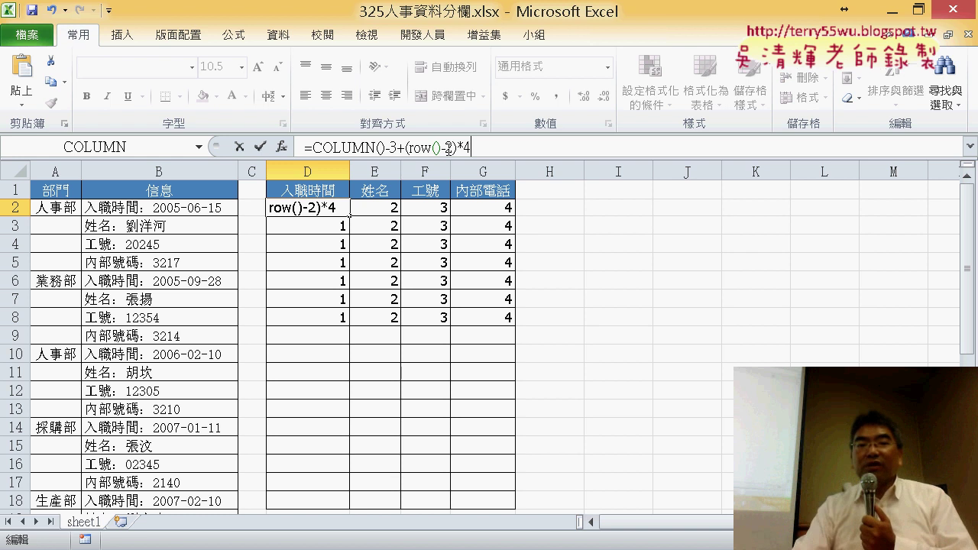
Step: Confirm the revised D2 formula and fill it through D2:G9, numbering cells 1 to 32
click(260, 147)
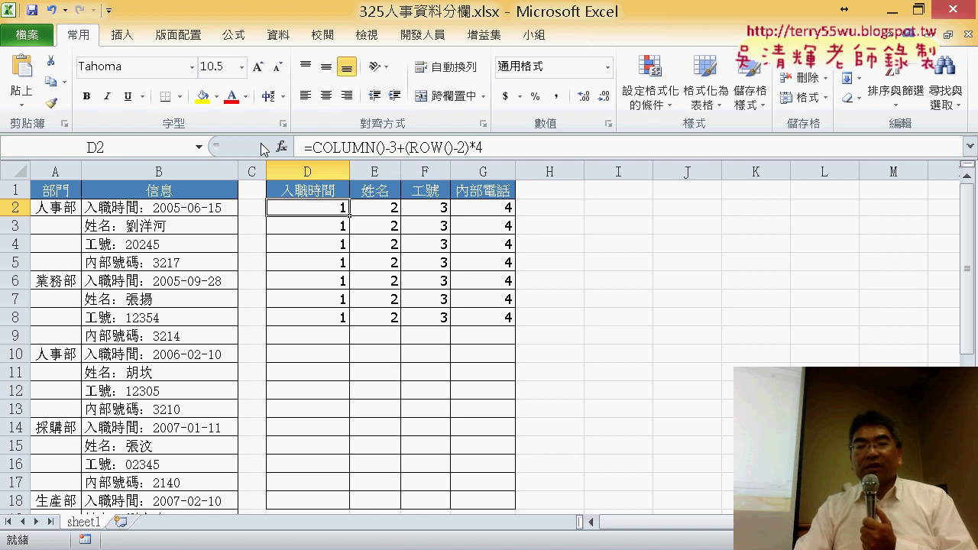
drag(352, 217, 422, 215)
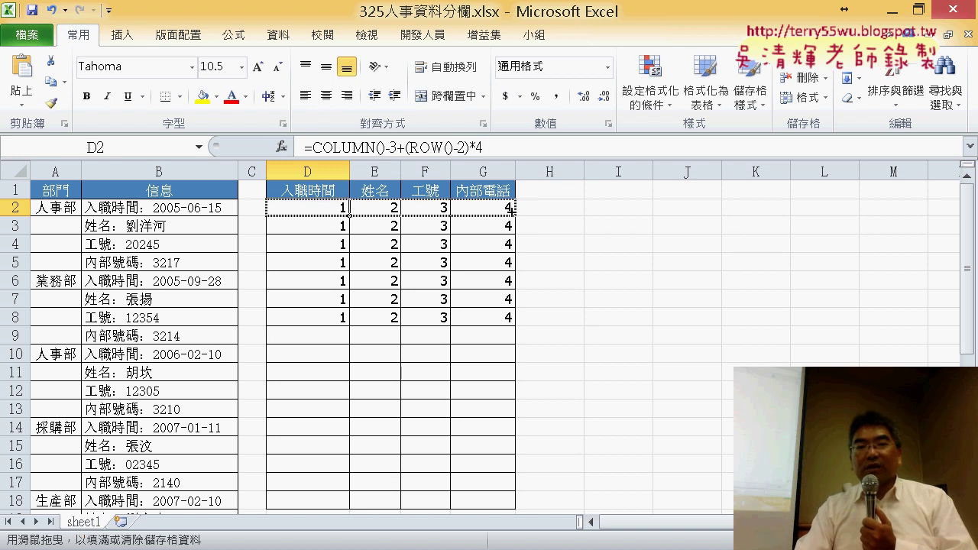
drag(511, 207, 512, 343)
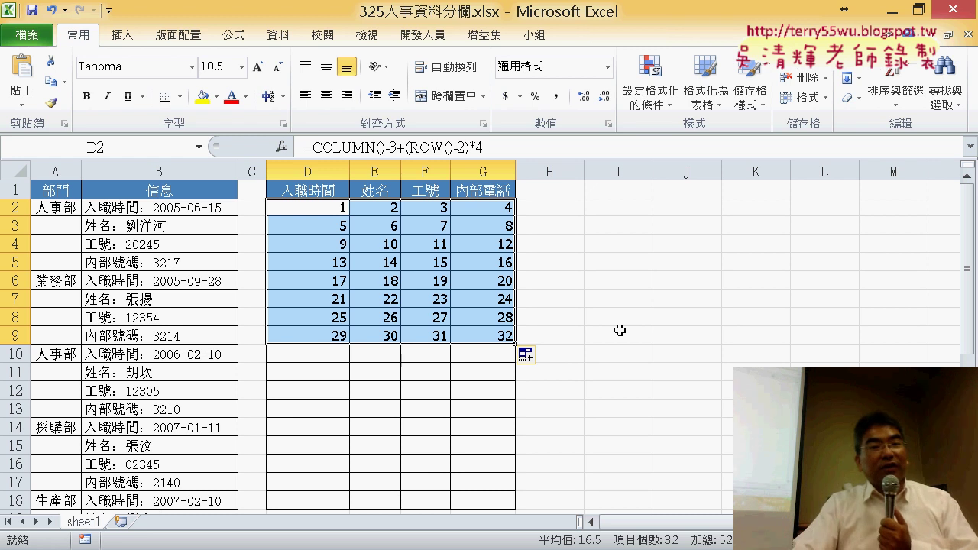
click(333, 215)
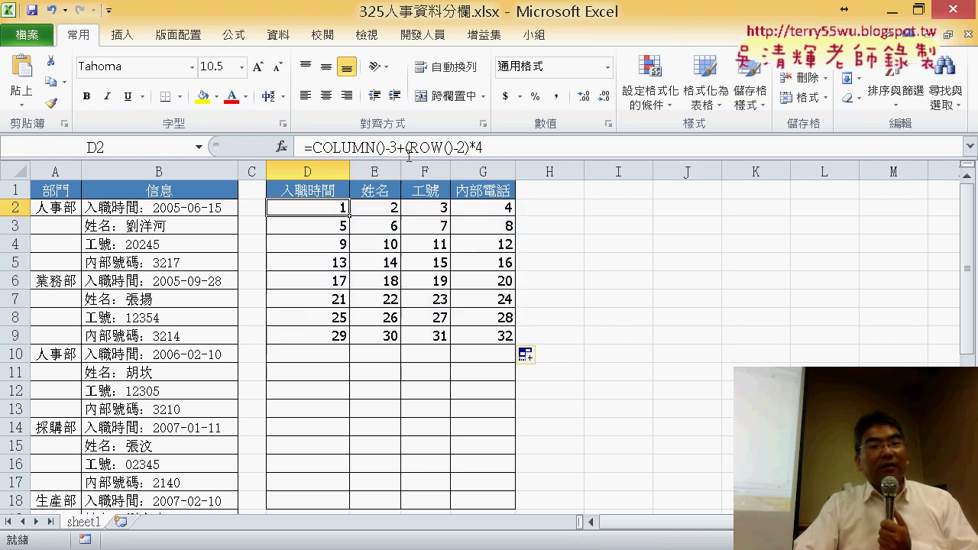
drag(398, 145, 589, 145)
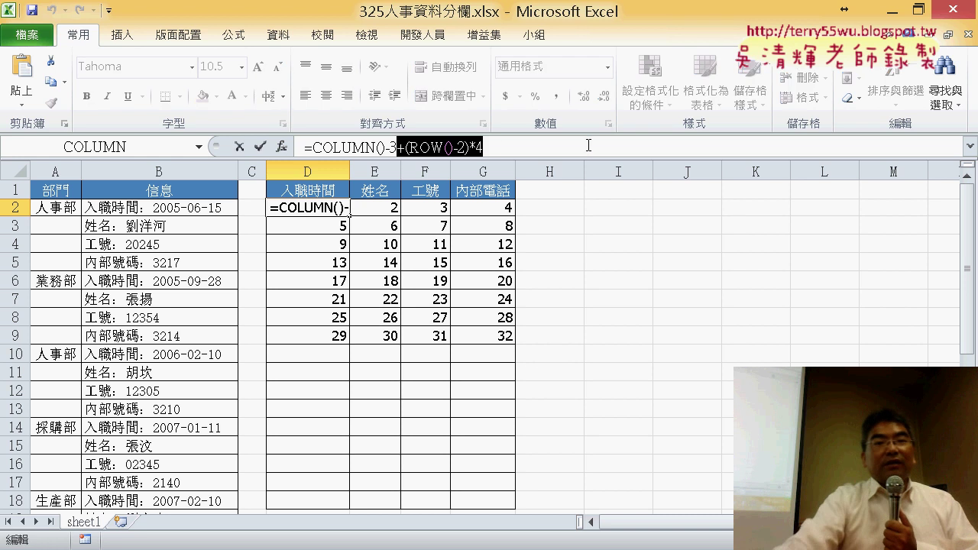
Step: Rewrite D2's row offset as +4*(ROW()-2) and refill D2:G9
key(Delete)
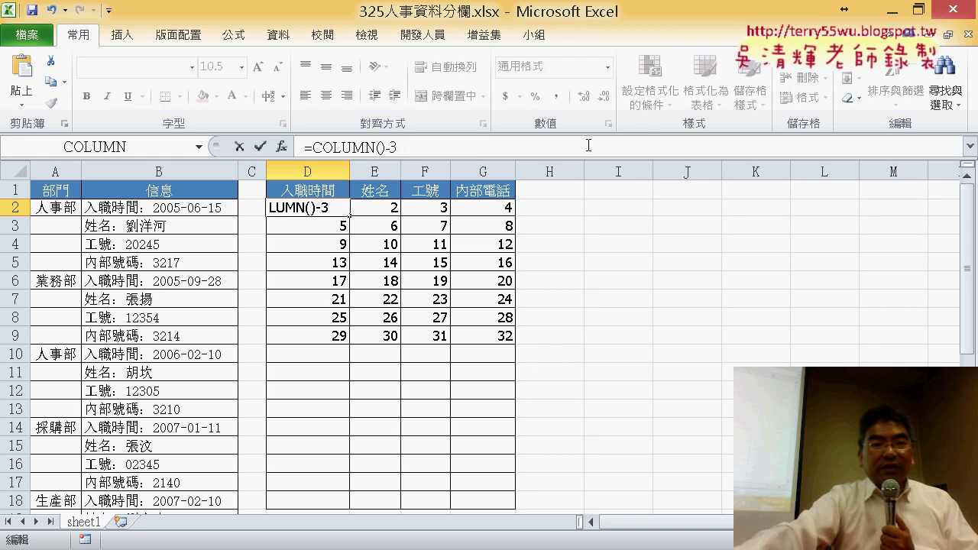
text(+)
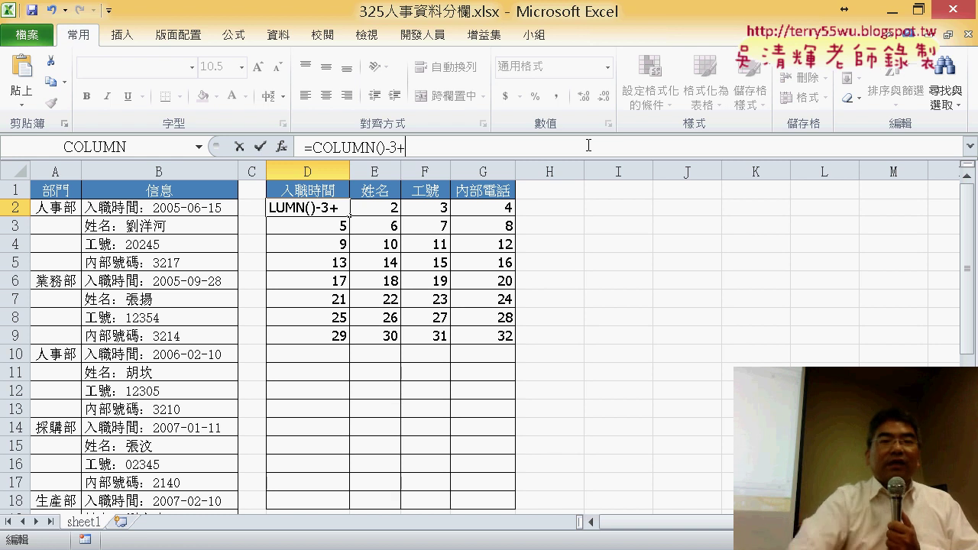
text(4)
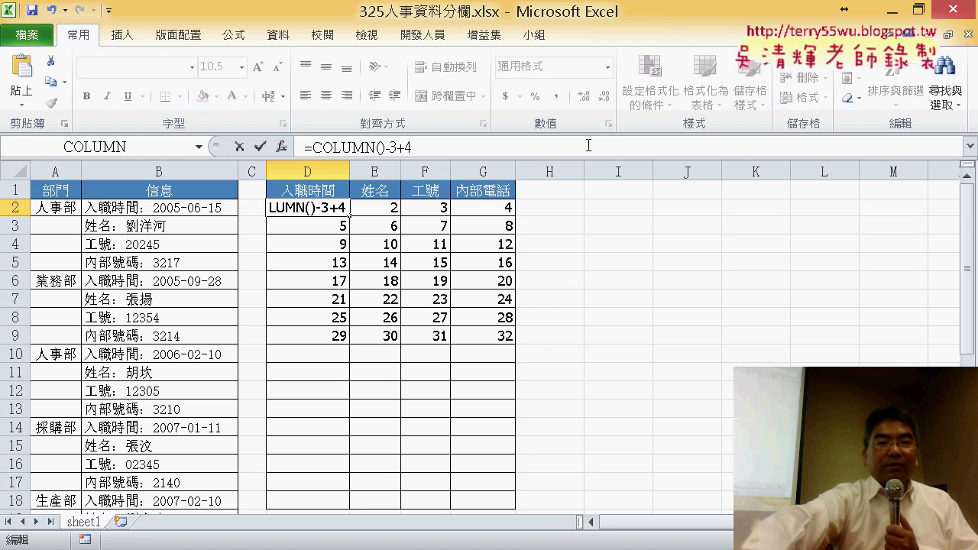
text(*)
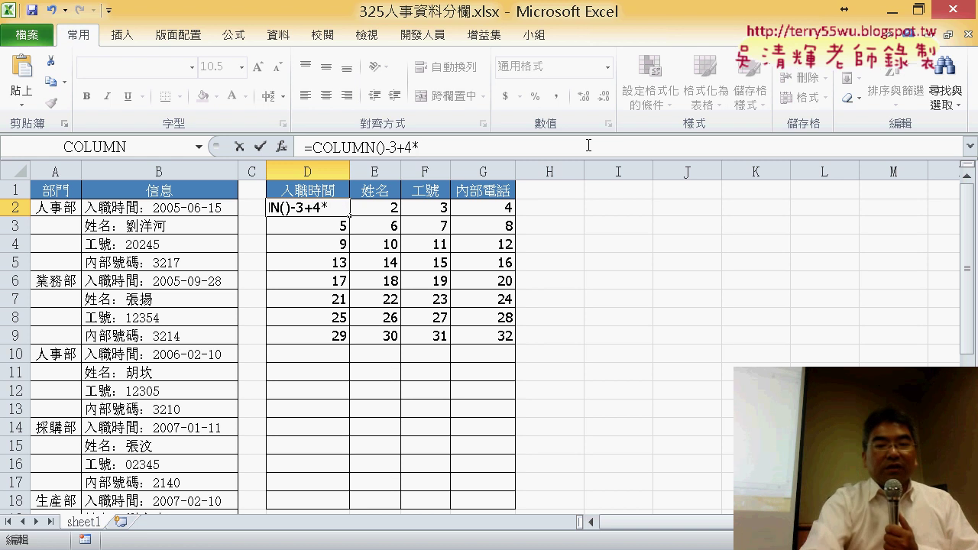
text(row)
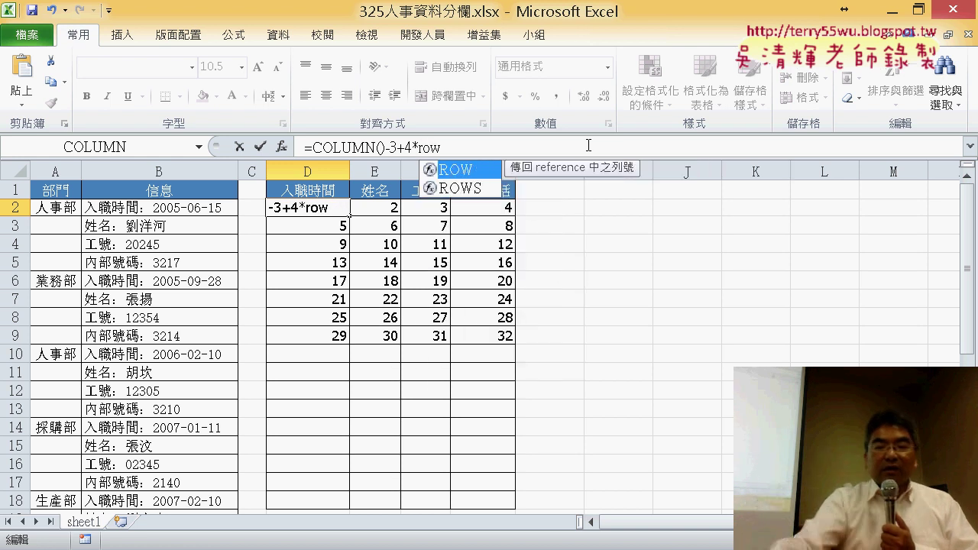
text(()-)
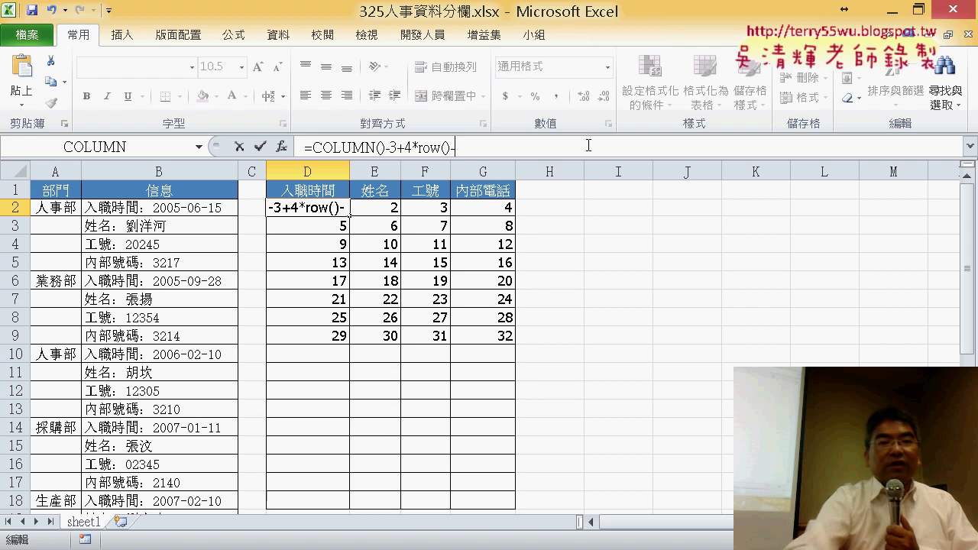
text(2)
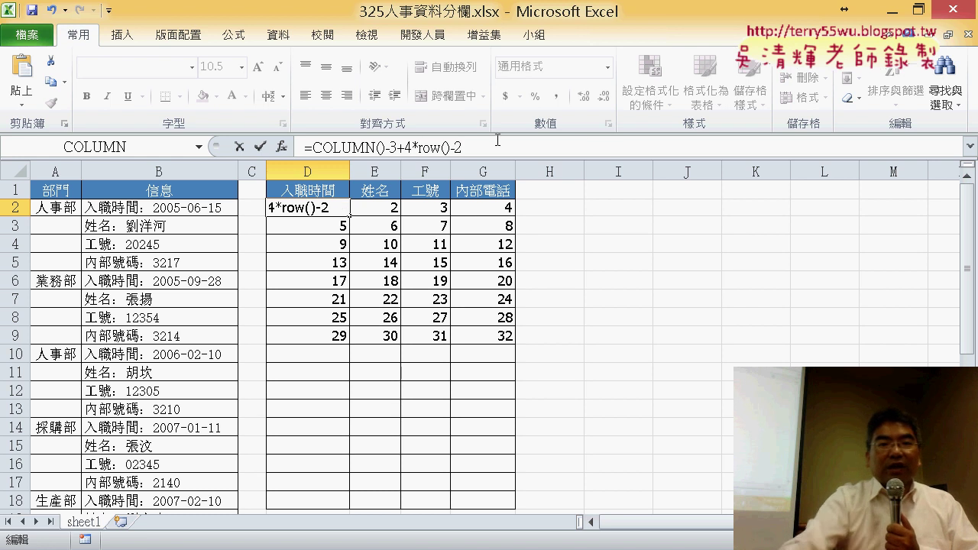
text(()
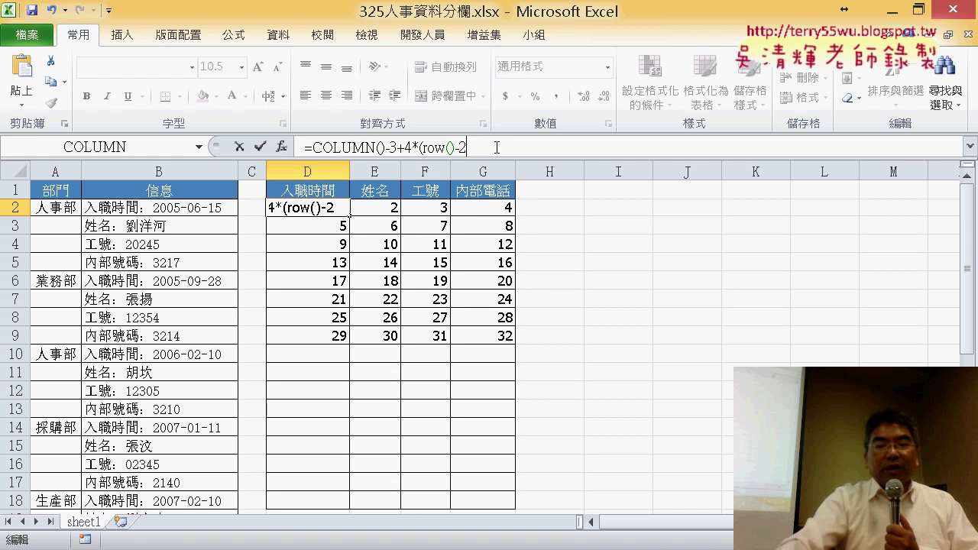
text())
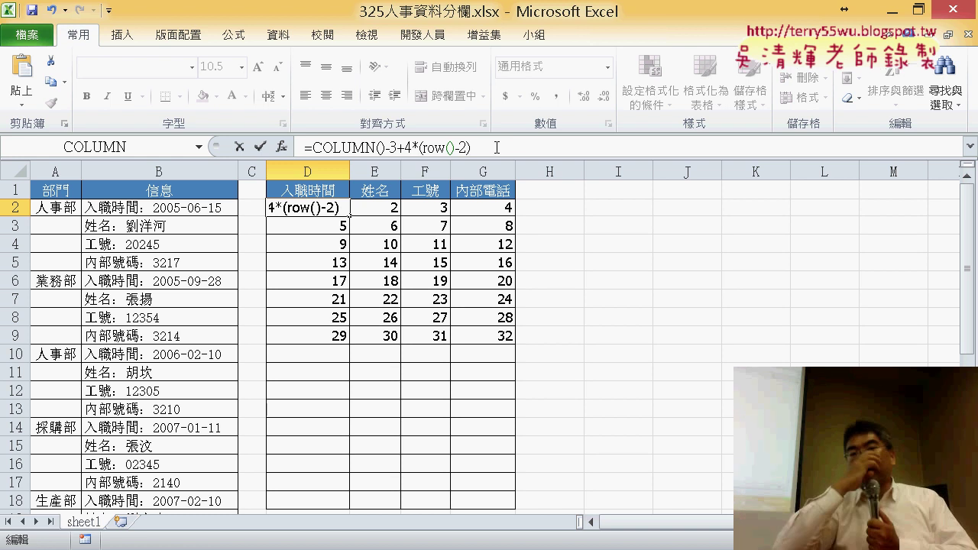
click(261, 146)
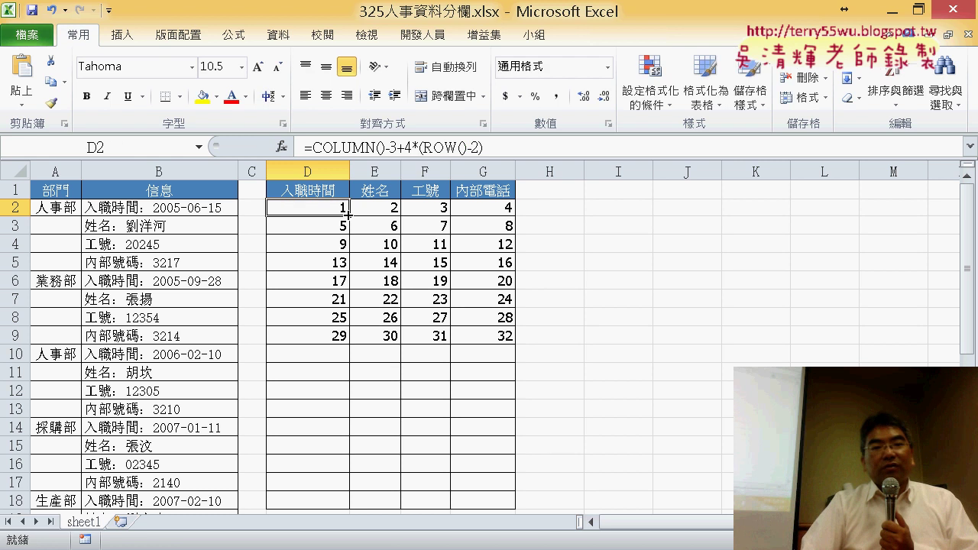
drag(348, 216, 518, 351)
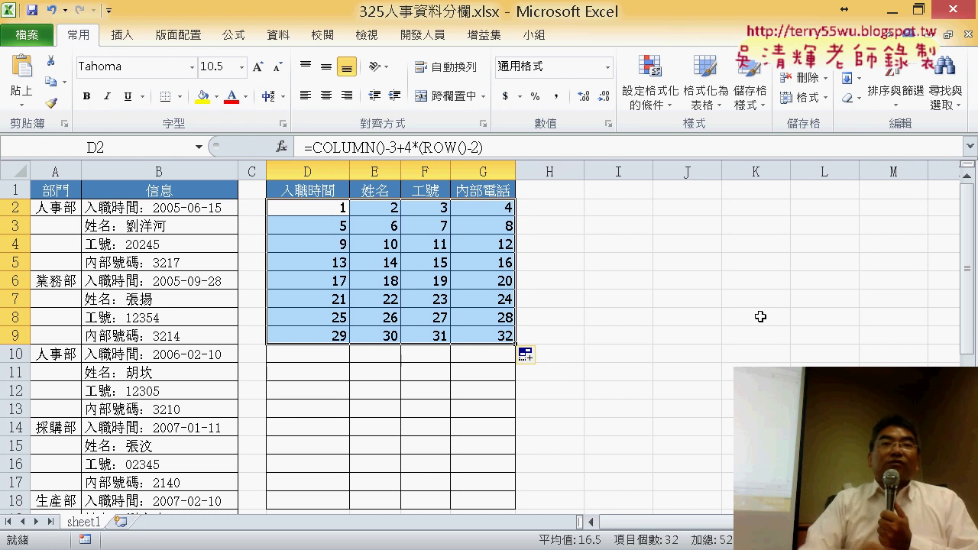
Step: Cut the position formula text after the equals sign in D2
click(321, 211)
click(310, 147)
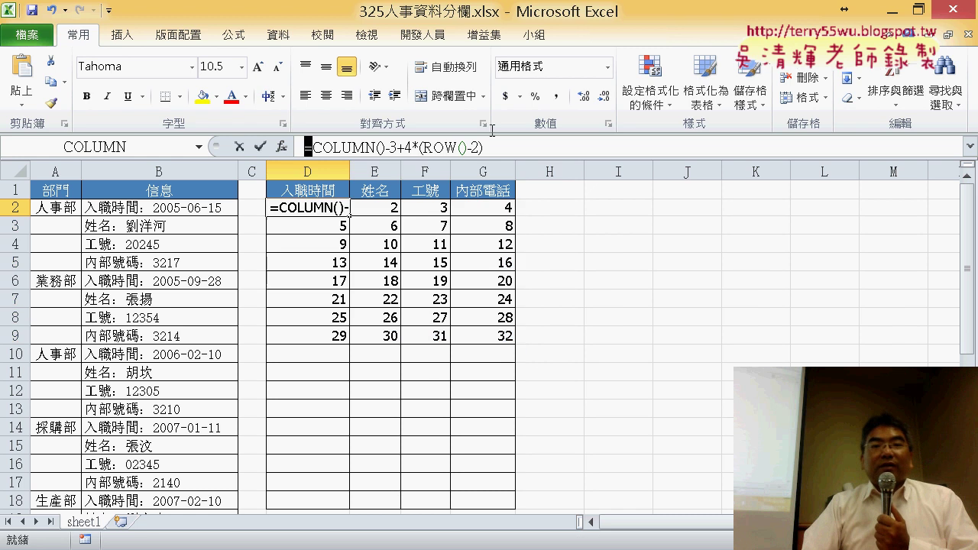
drag(483, 147, 314, 147)
right_click(461, 148)
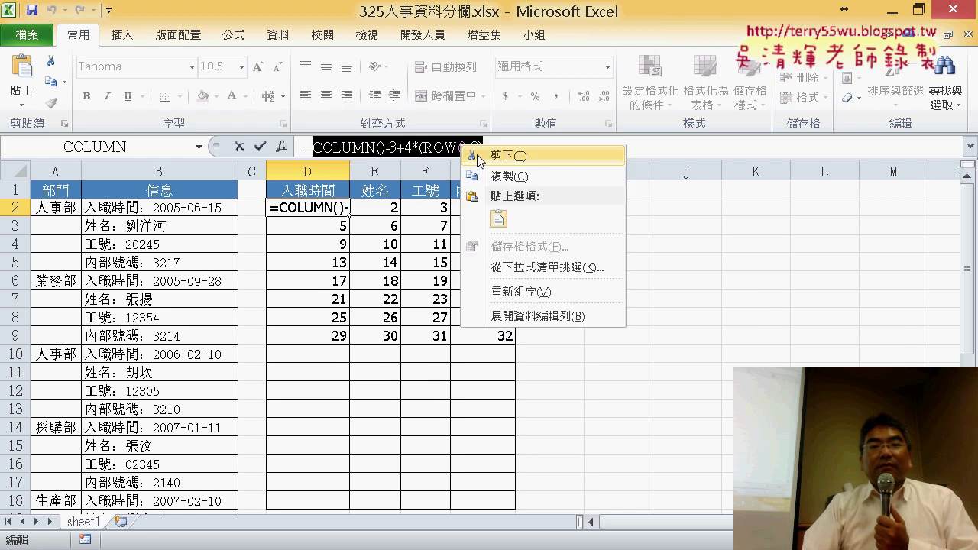
click(492, 156)
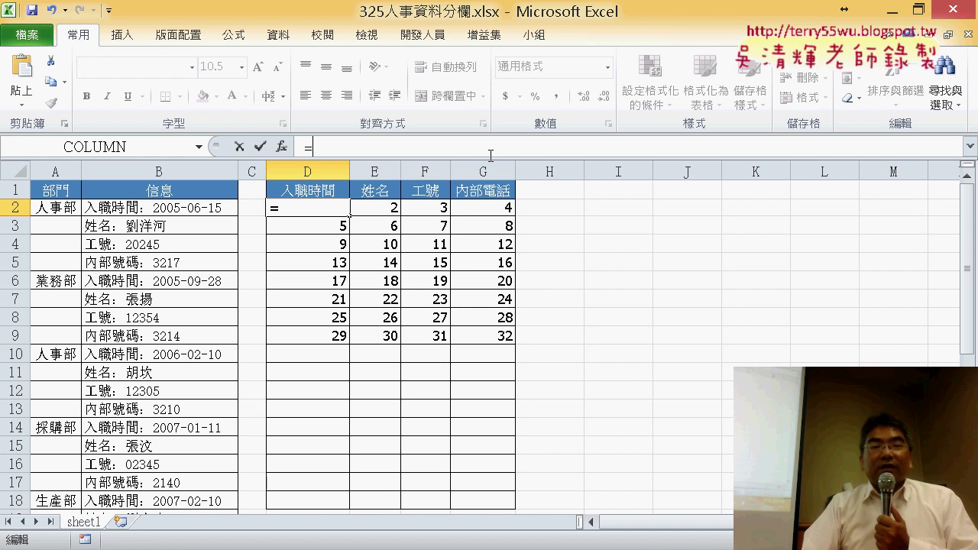
Step: Insert INDEX into D2 with the absolute Array range $B$2:$B$33
click(282, 147)
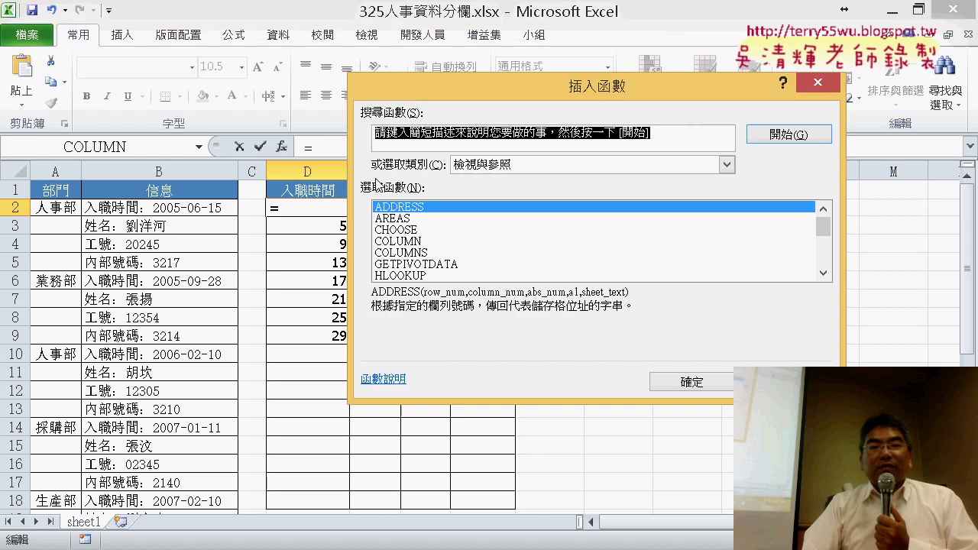
click(483, 165)
click(490, 181)
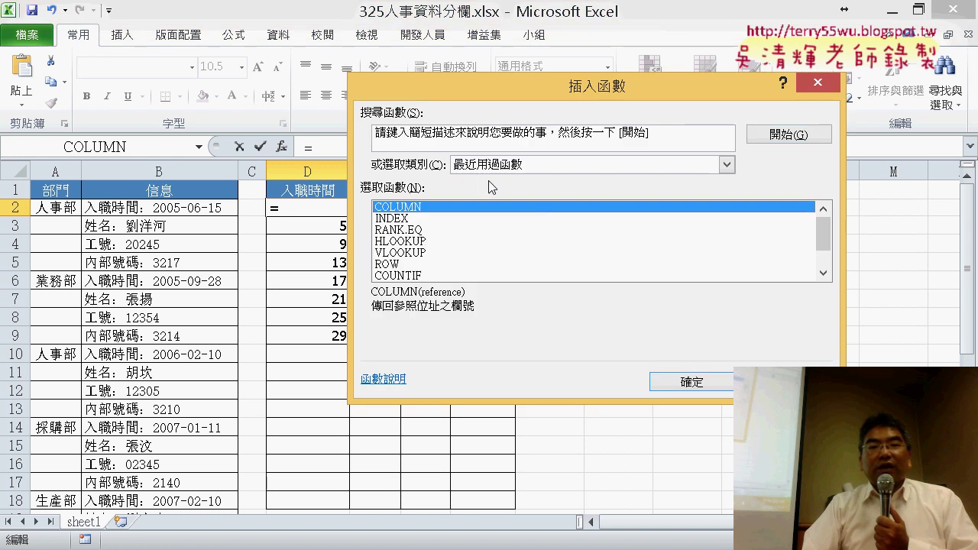
double_click(407, 220)
click(548, 284)
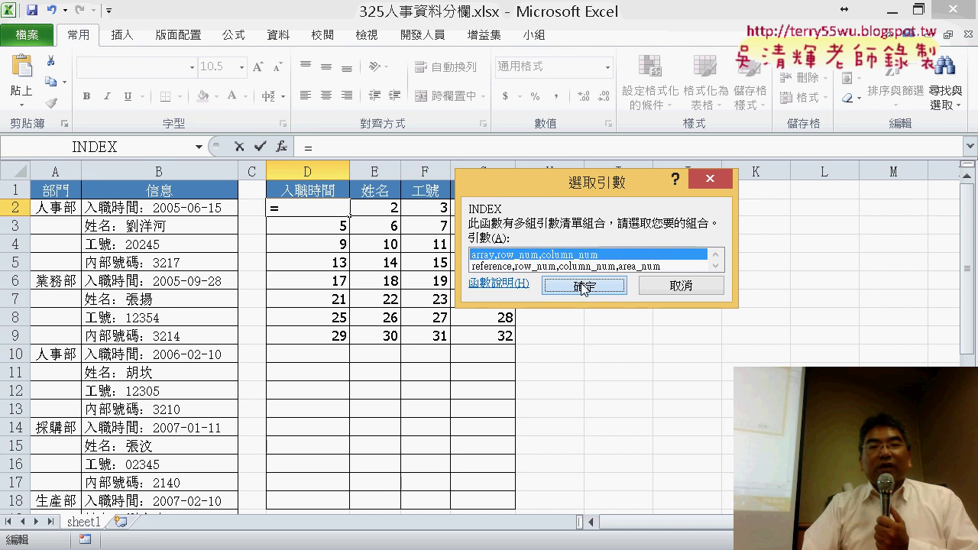
click(175, 210)
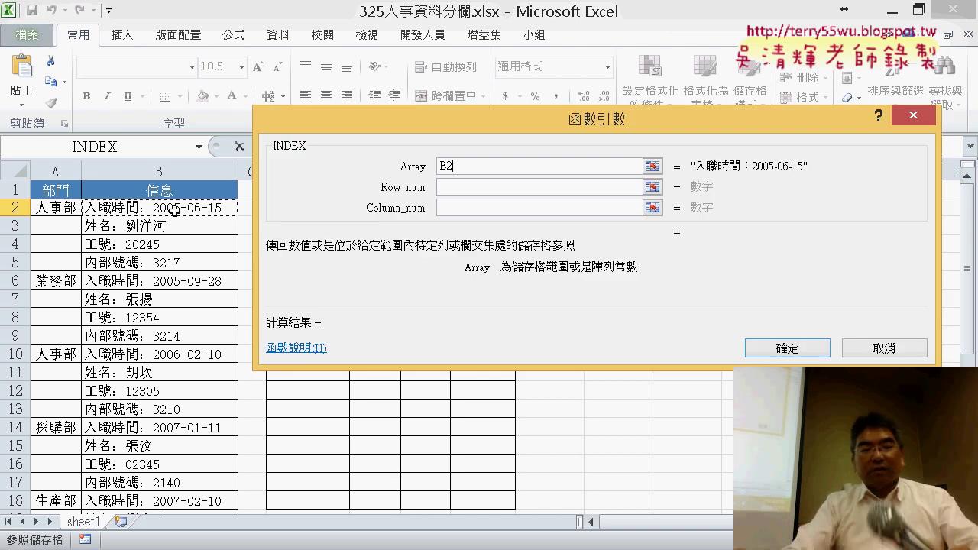
key(ctrl+shift+Down)
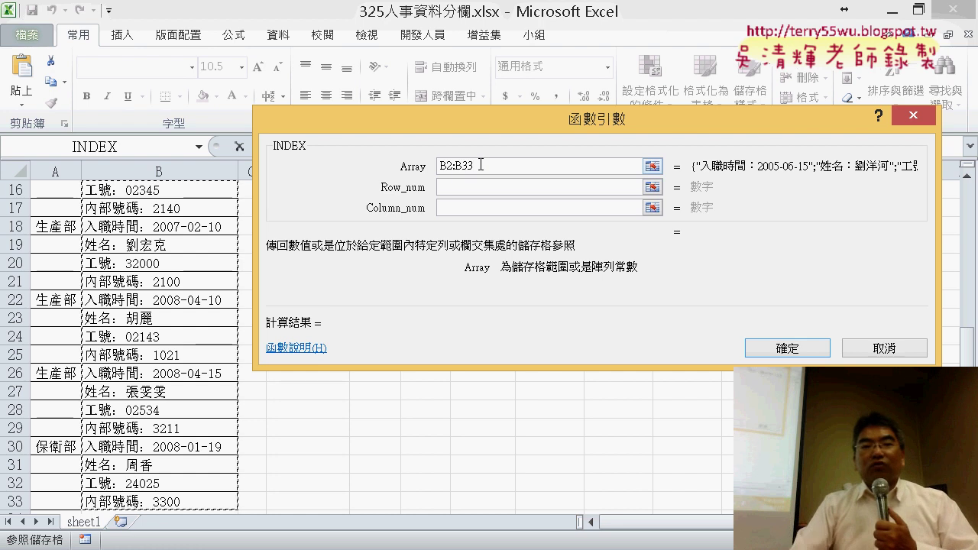
drag(480, 166, 385, 172)
key(F4)
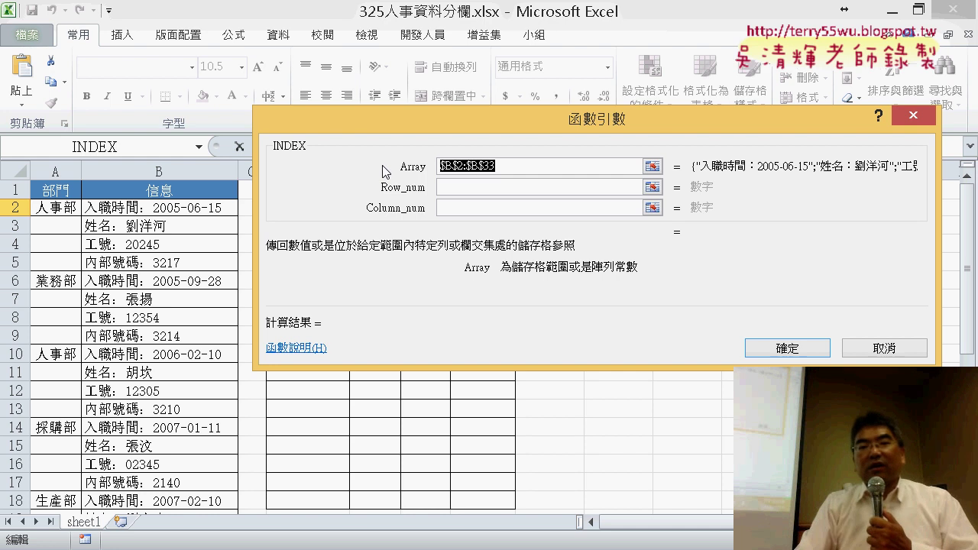
Step: Paste the position formula as Row_num, set Column_num to 1, and confirm
click(459, 187)
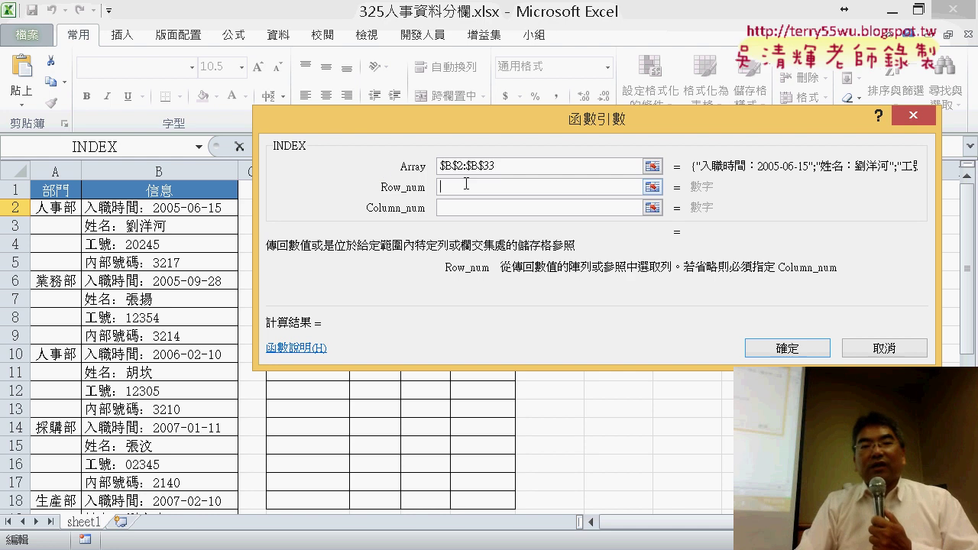
right_click(465, 184)
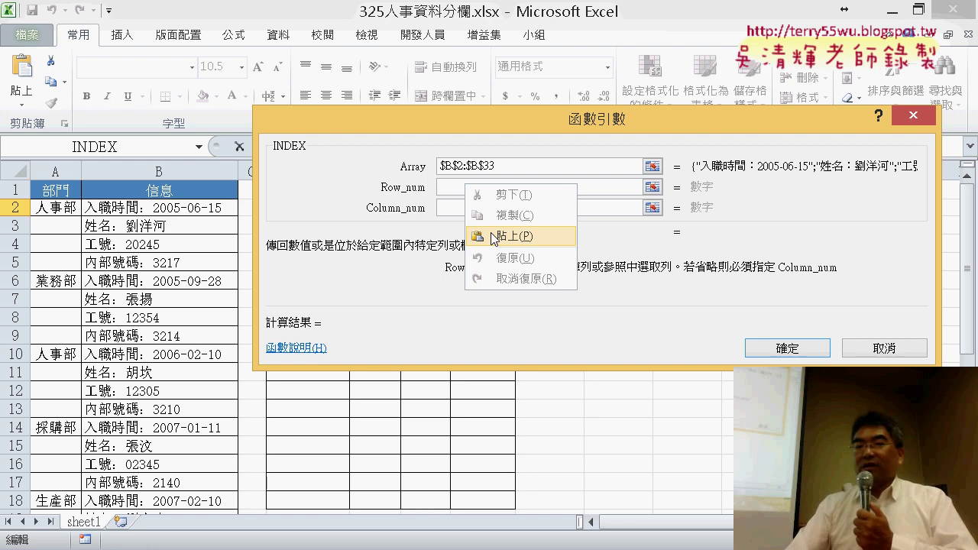
click(492, 237)
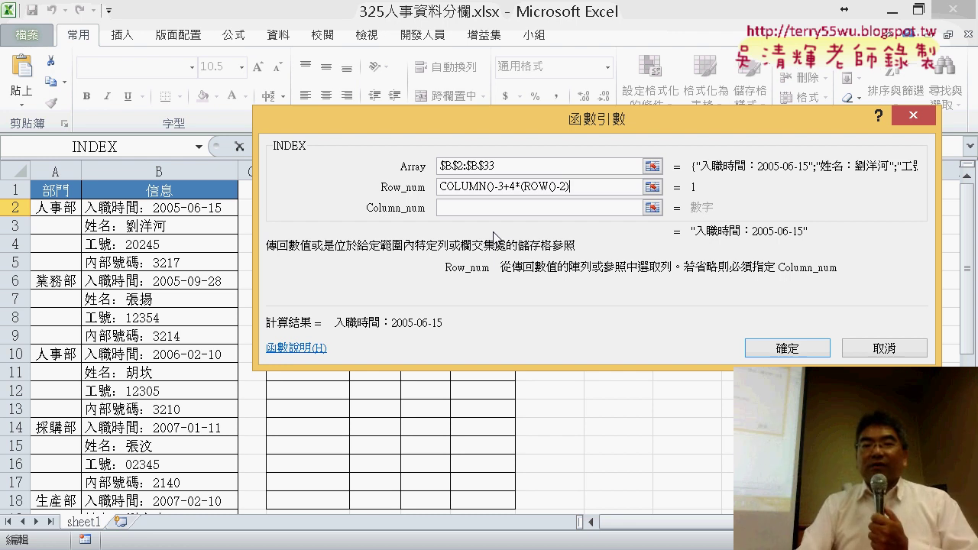
click(493, 211)
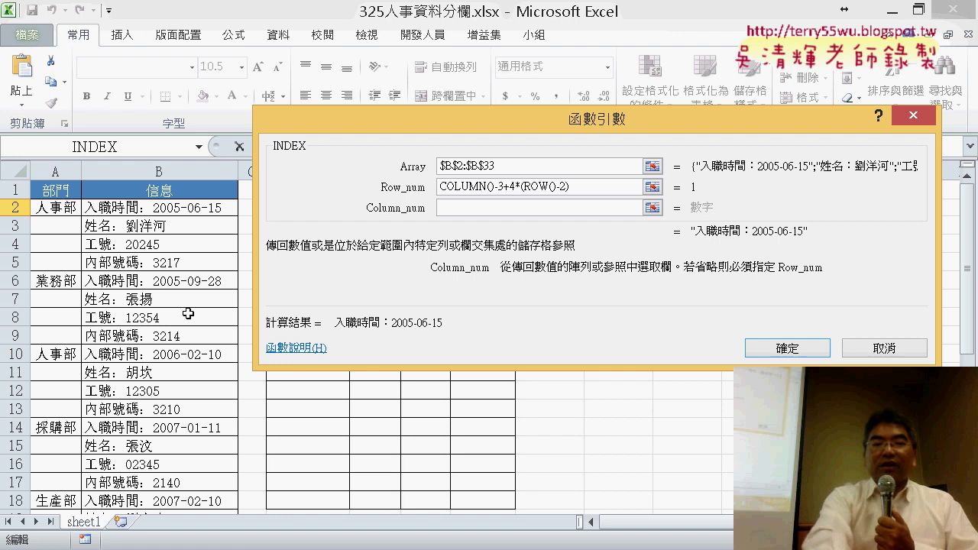
text(1)
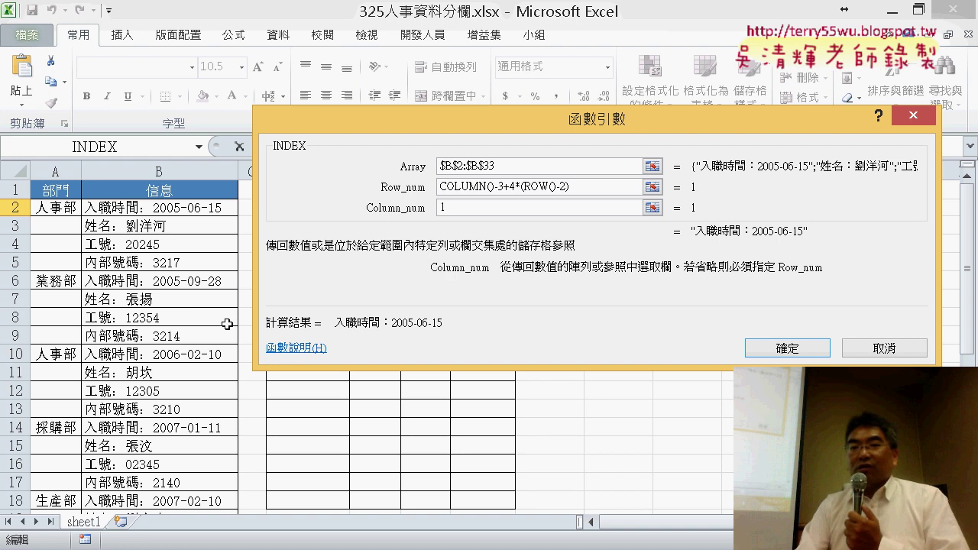
click(787, 349)
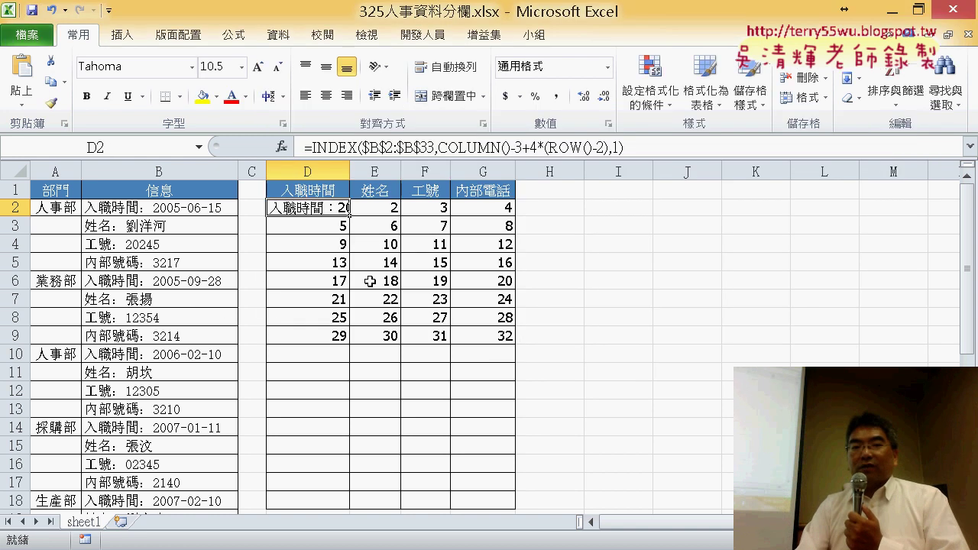
Step: Copy D2's INDEX formula across D2:G9 and AutoFit columns D to G
mouse_move(351, 219)
mouse_down()
mouse_move(516, 218)
mouse_move(519, 340)
mouse_up()
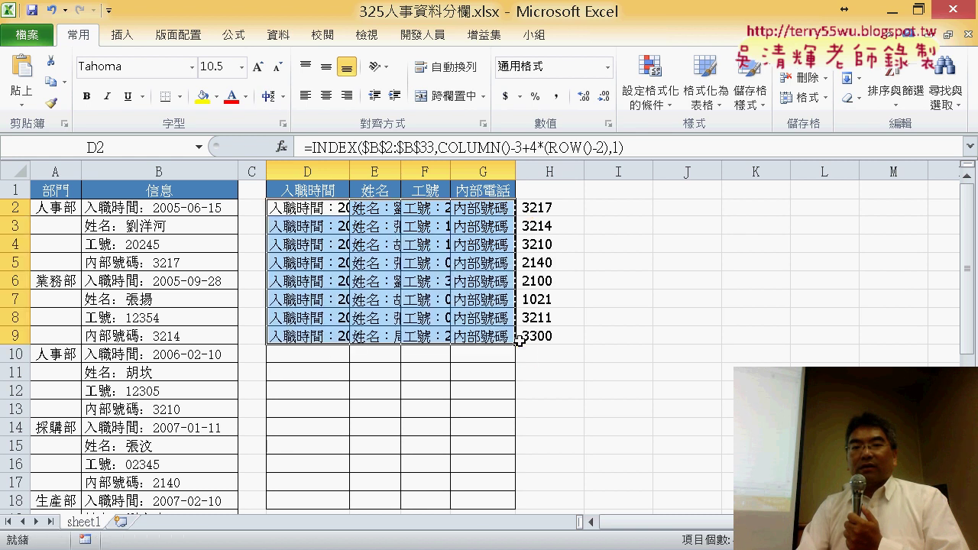
drag(330, 170, 491, 170)
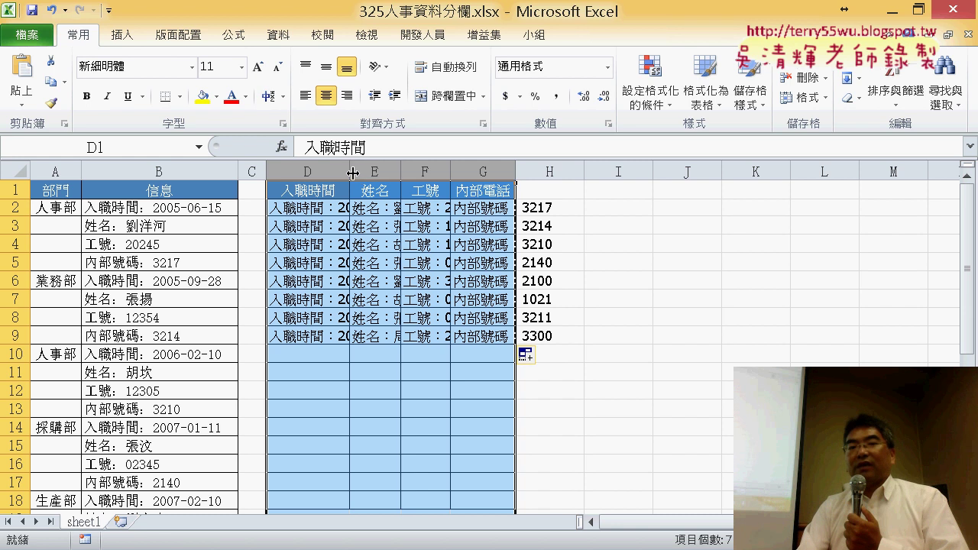
double_click(349, 171)
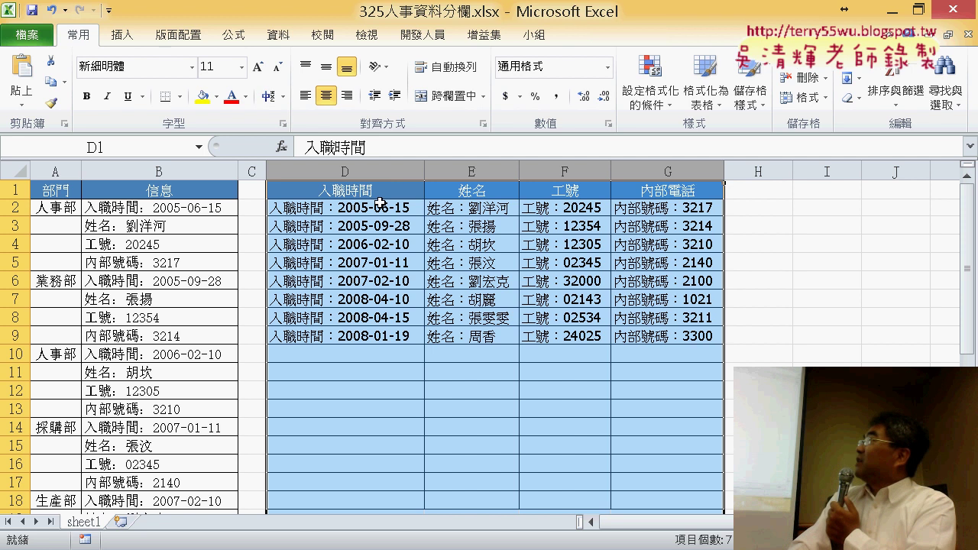
Step: Show D2's INDEX formula in the array-form Function Arguments dialog and highlight Row_num COLUMN()-3+4*(ROW()-2)
click(380, 206)
click(349, 153)
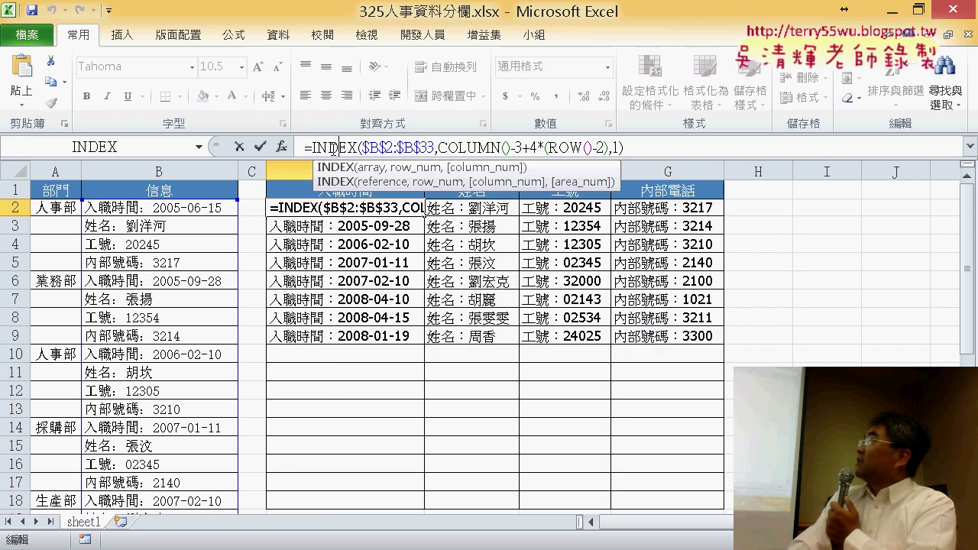
click(285, 149)
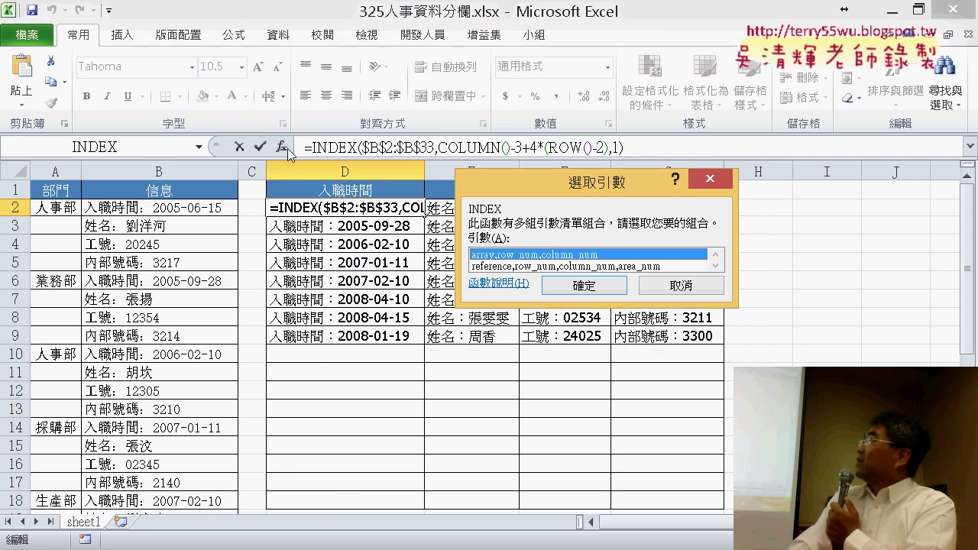
click(573, 285)
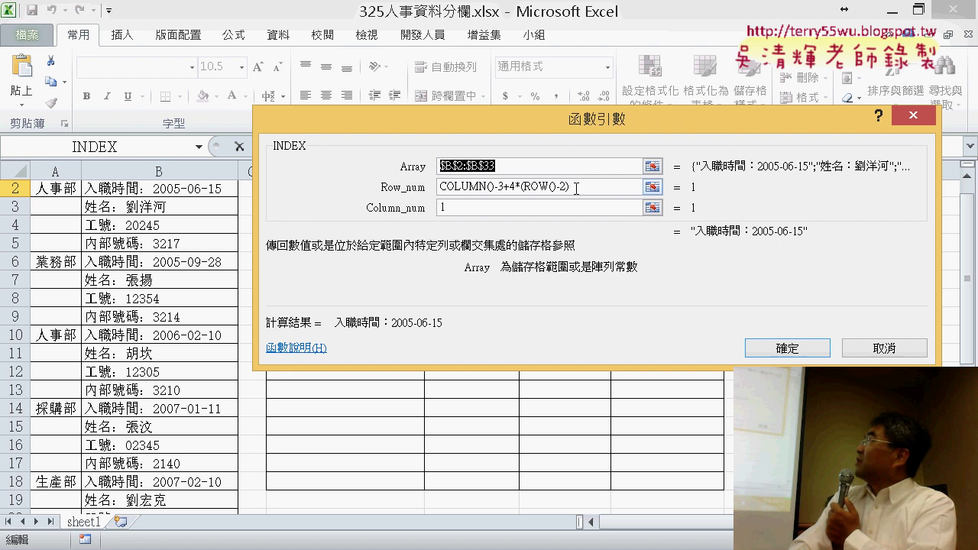
mouse_move(576, 188)
mouse_down()
mouse_move(476, 200)
mouse_move(415, 201)
mouse_move(420, 194)
mouse_up()
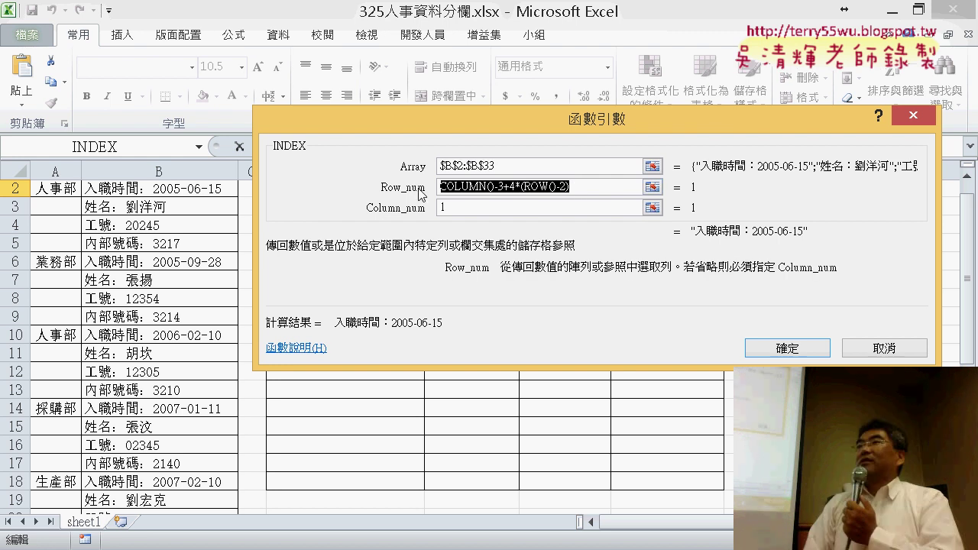